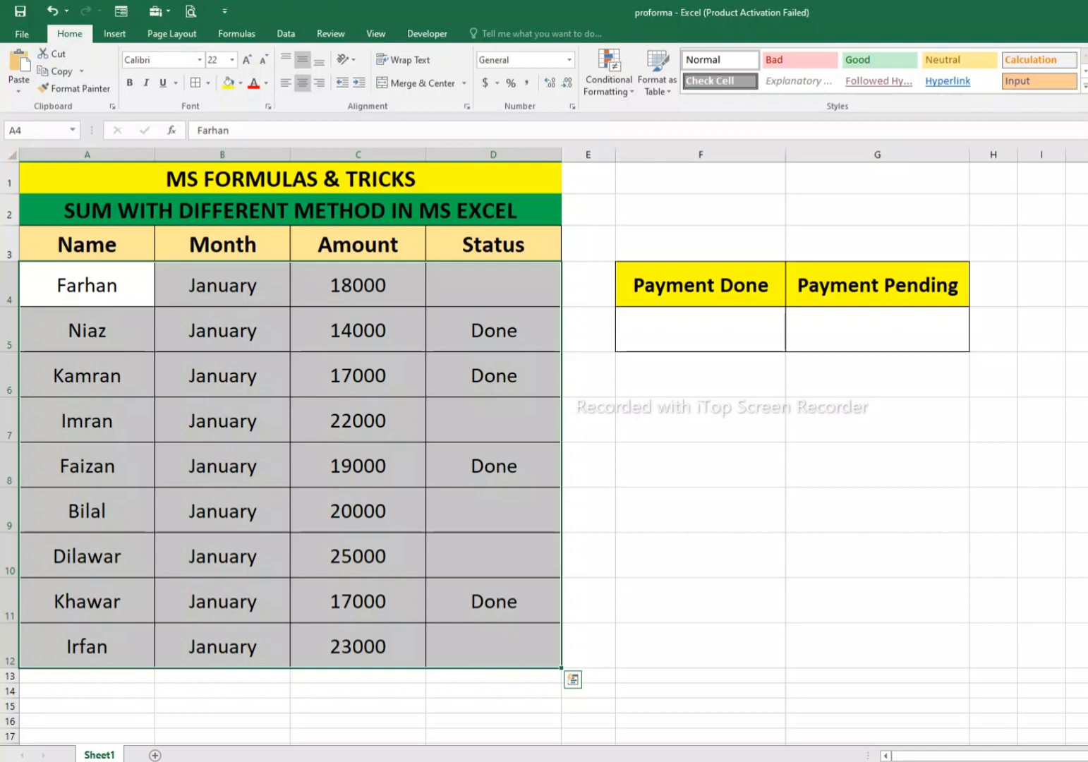
{"action": "left_click", "coordinate": [358, 421]}
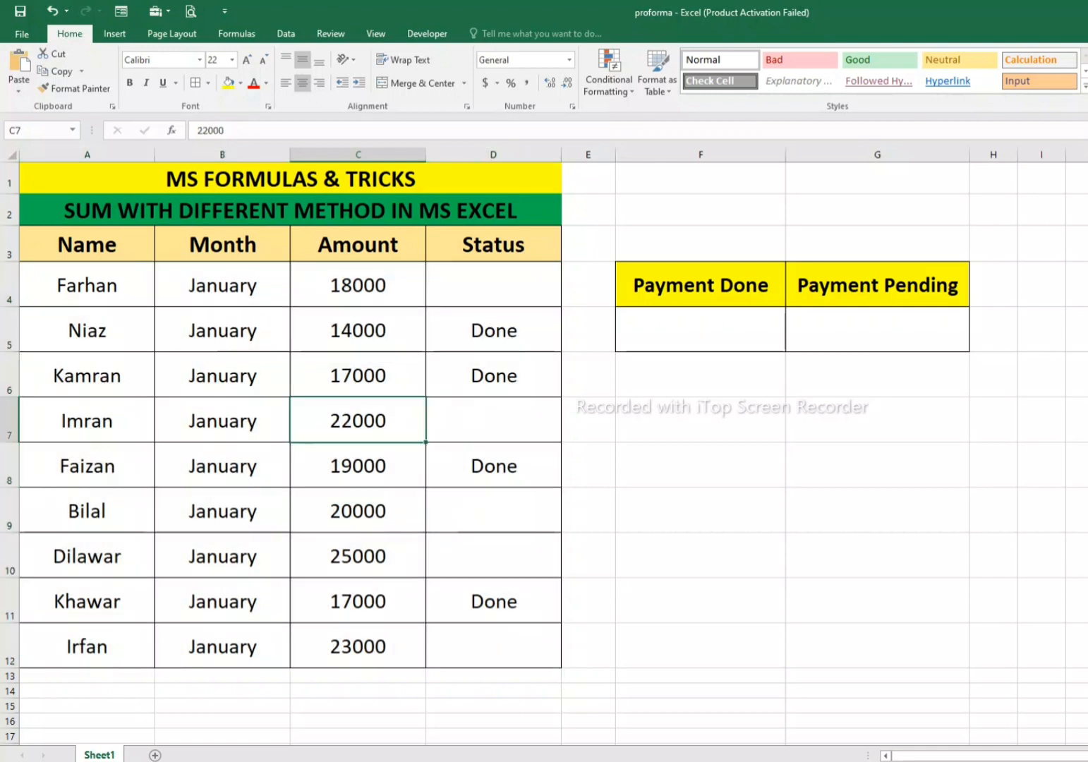
{"action": "key", "text": "ctrl+a"}
{"action": "left_click", "coordinate": [222, 422]}
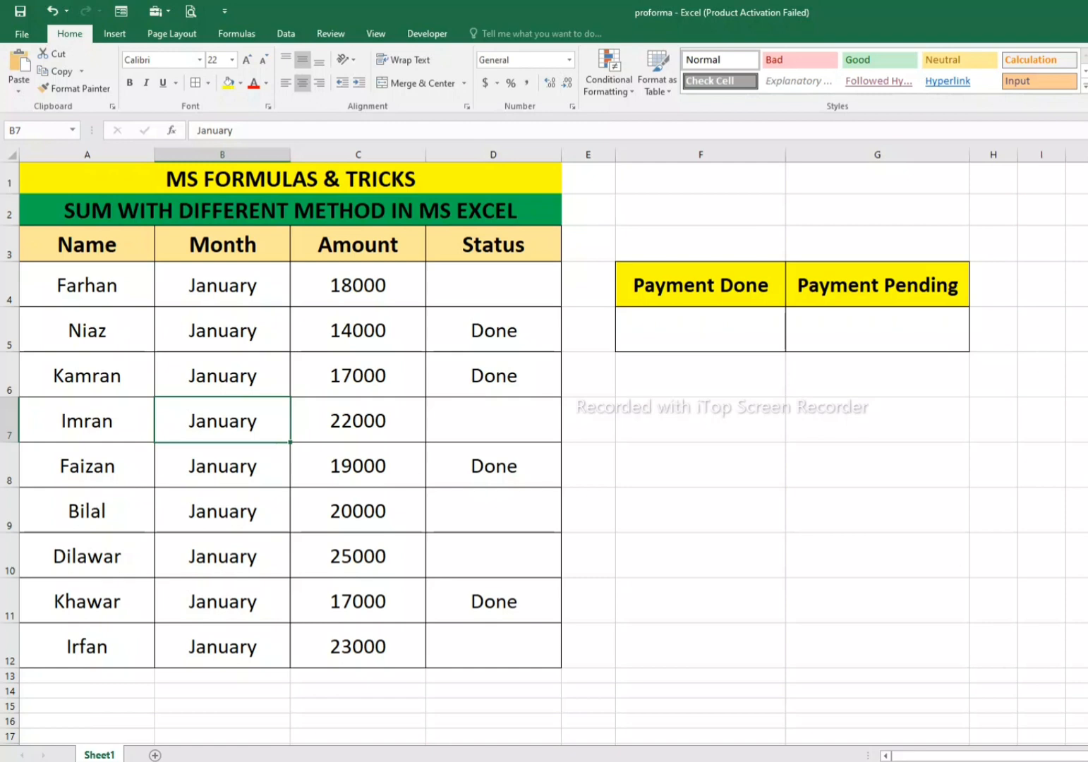
Step: Start a SUM formula in the Payment Done cell F5 with the bracketed Amount range, =SUM((C4:C12)
{"action": "left_click", "coordinate": [700, 330]}
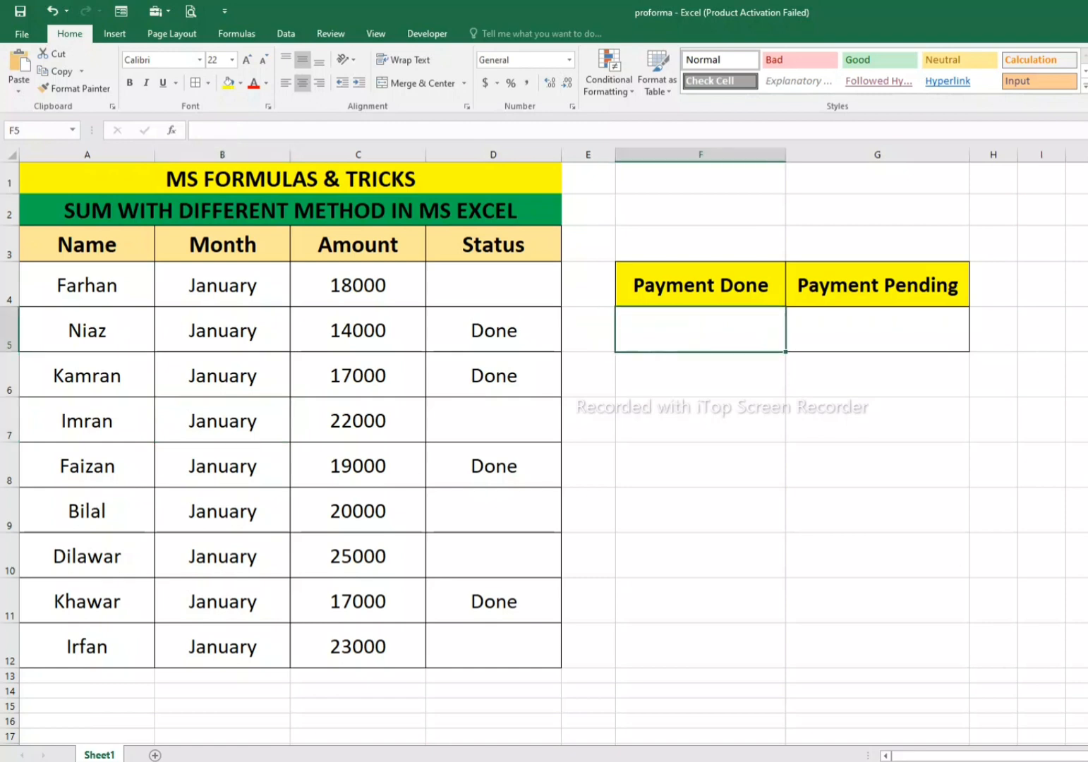
{"action": "type", "text": "="}
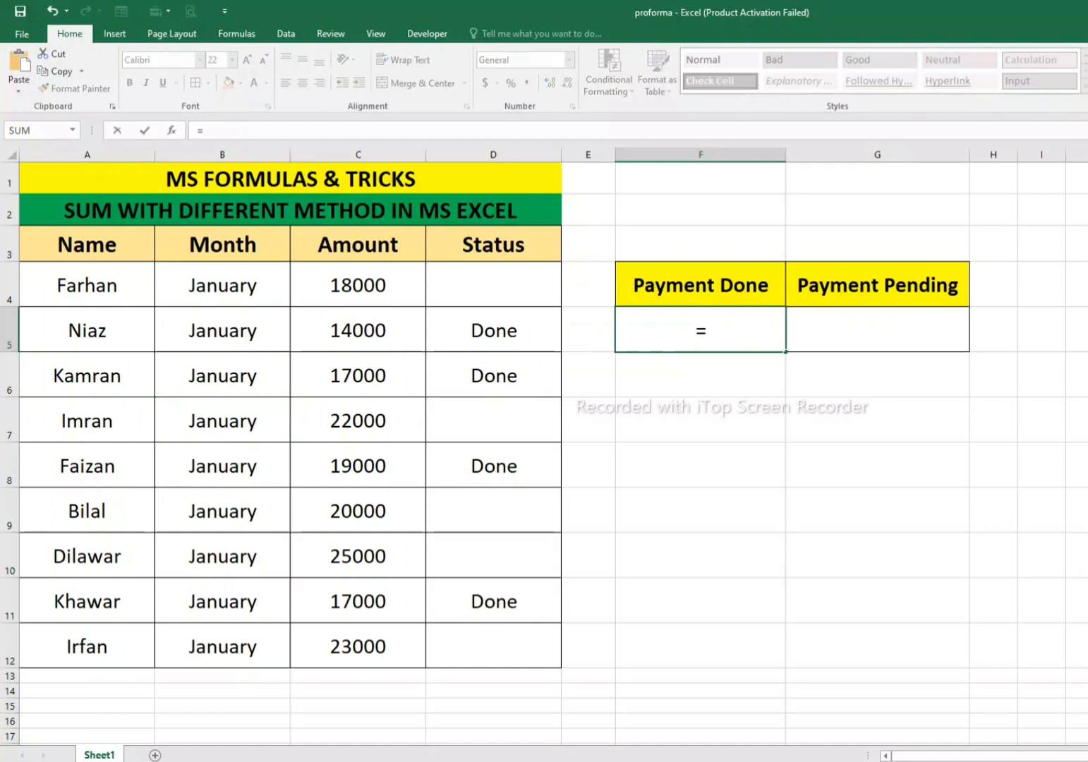
{"action": "type", "text": "Sum"}
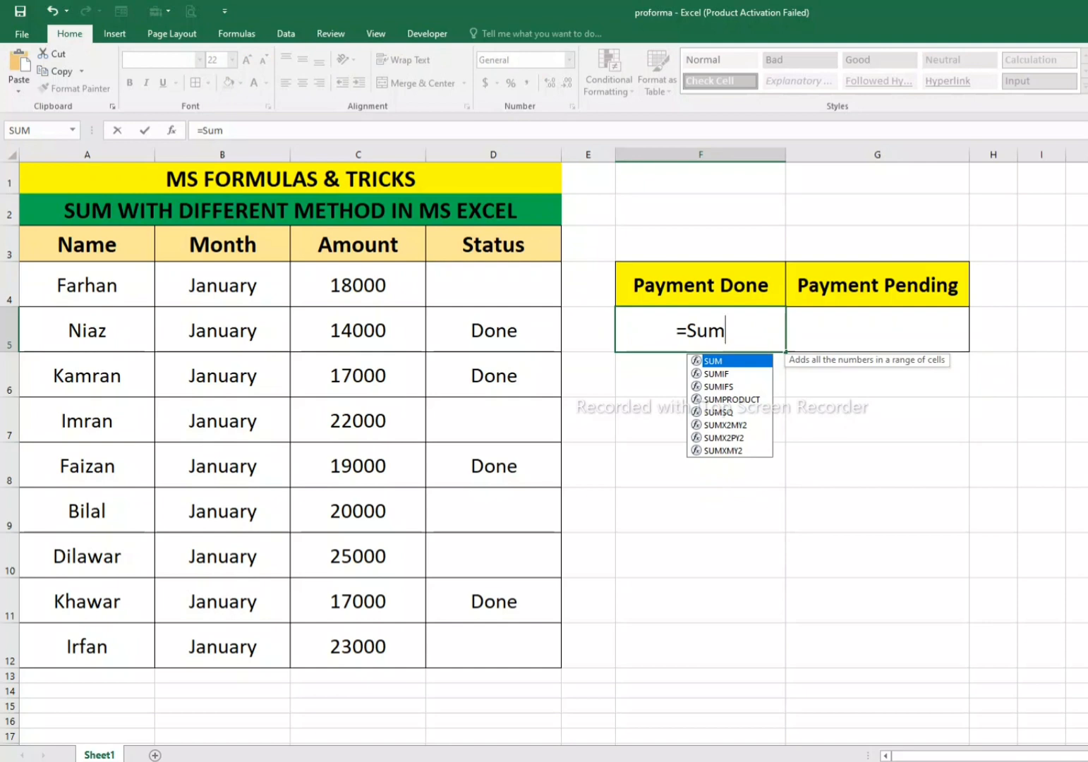
{"action": "key", "text": "Tab"}
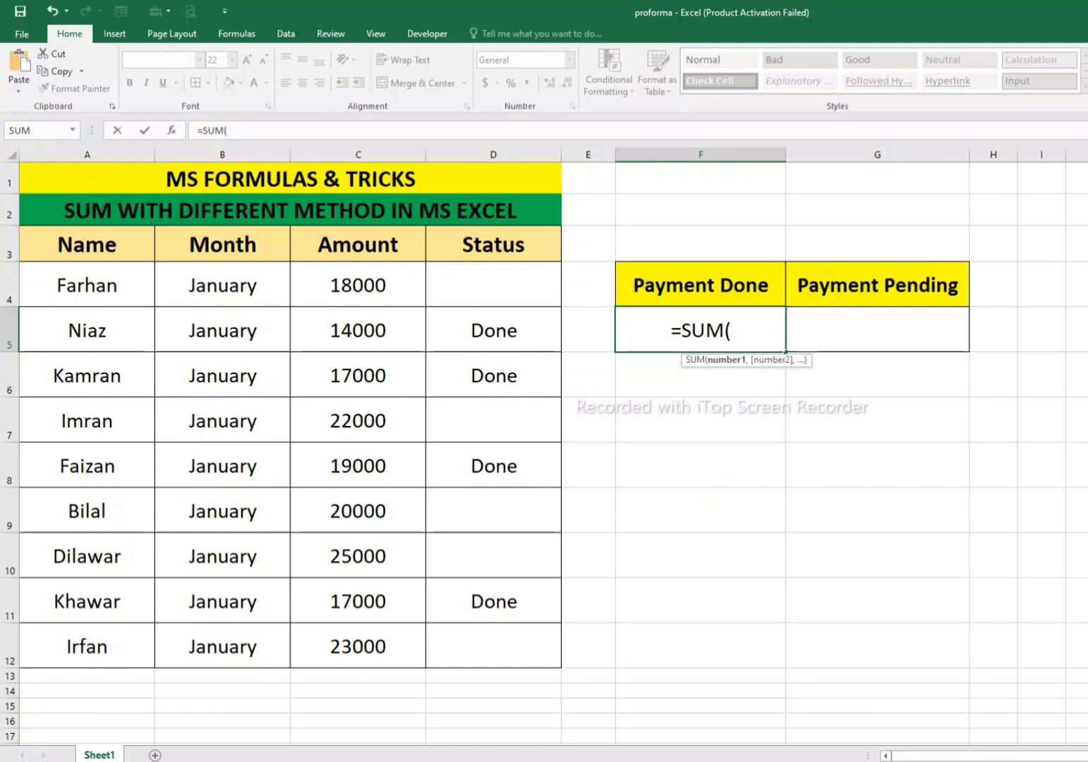
{"action": "type", "text": "("}
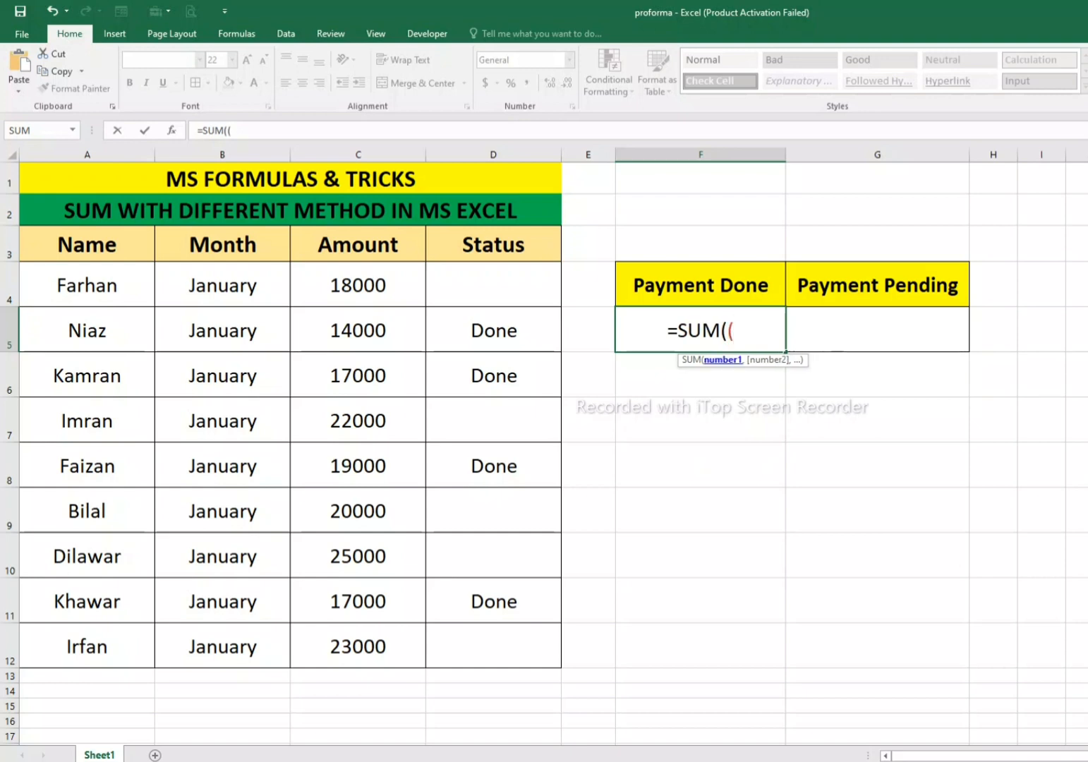
{"action": "left_click_drag", "start_coordinate": [358, 286], "coordinate": [358, 647]}
{"action": "type", "text": ")"}
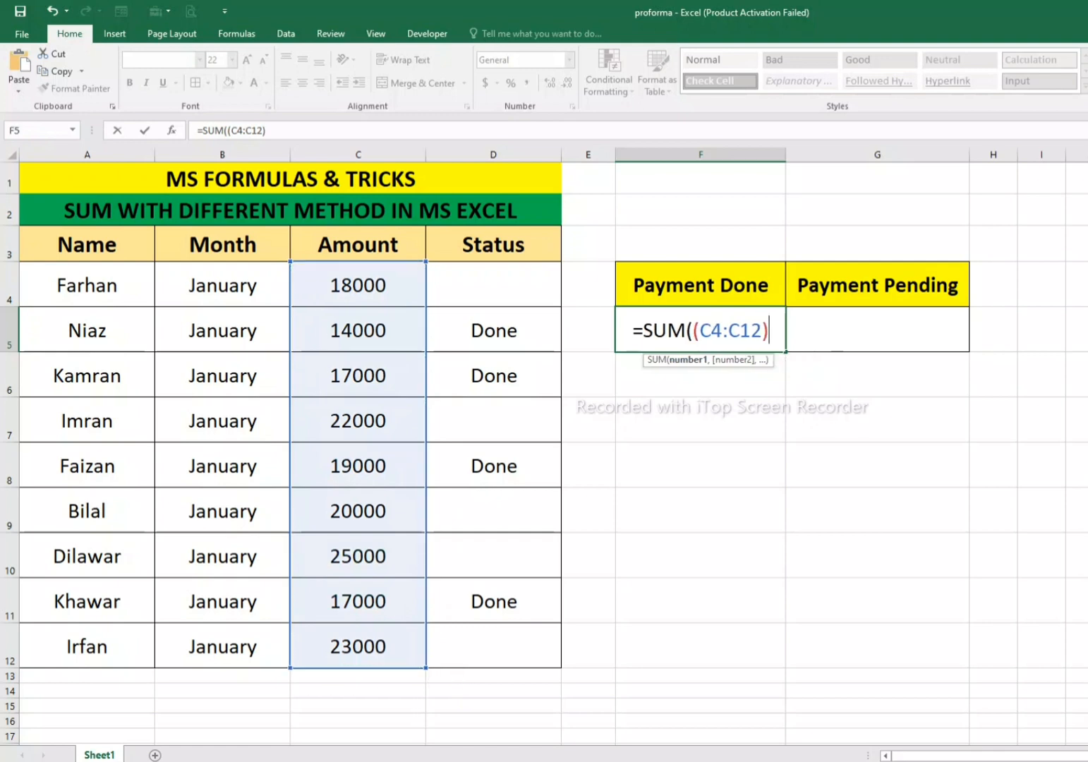
Step: Multiply the Amount range by the Status condition and enter the F5 formula as =SUM((C4:C12)*(D4:D12="Done"))
{"action": "type", "text": "*"}
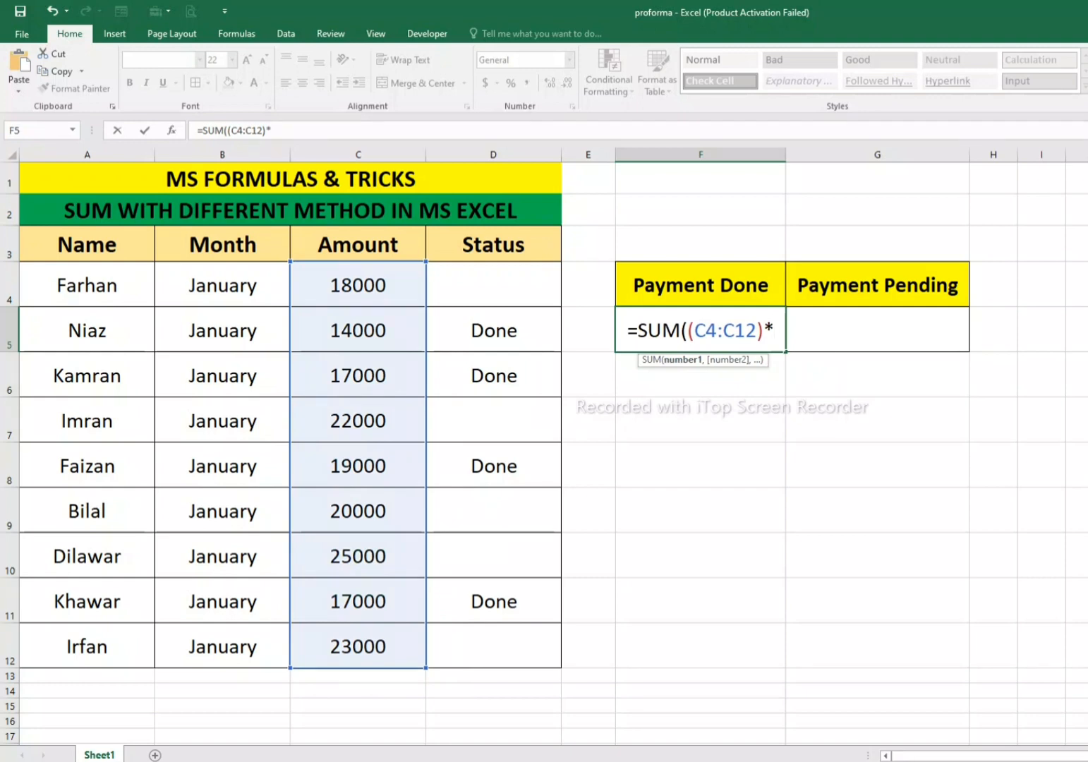
{"action": "type", "text": "("}
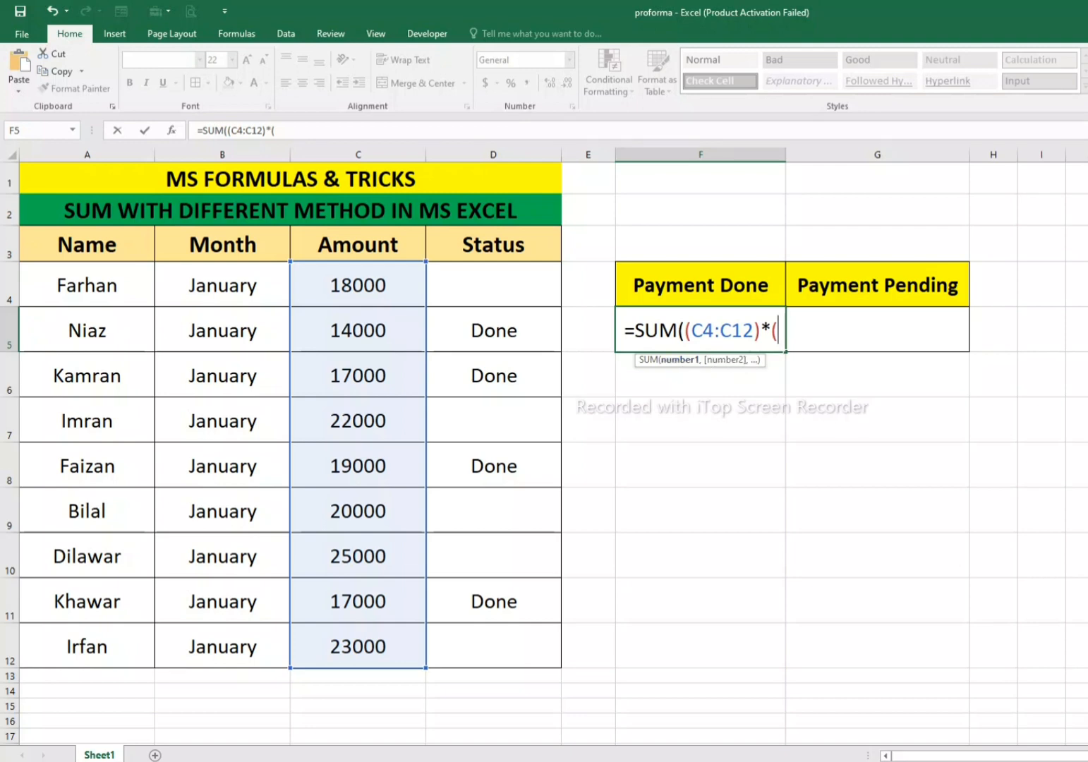
{"action": "left_click_drag", "start_coordinate": [494, 285], "coordinate": [494, 647]}
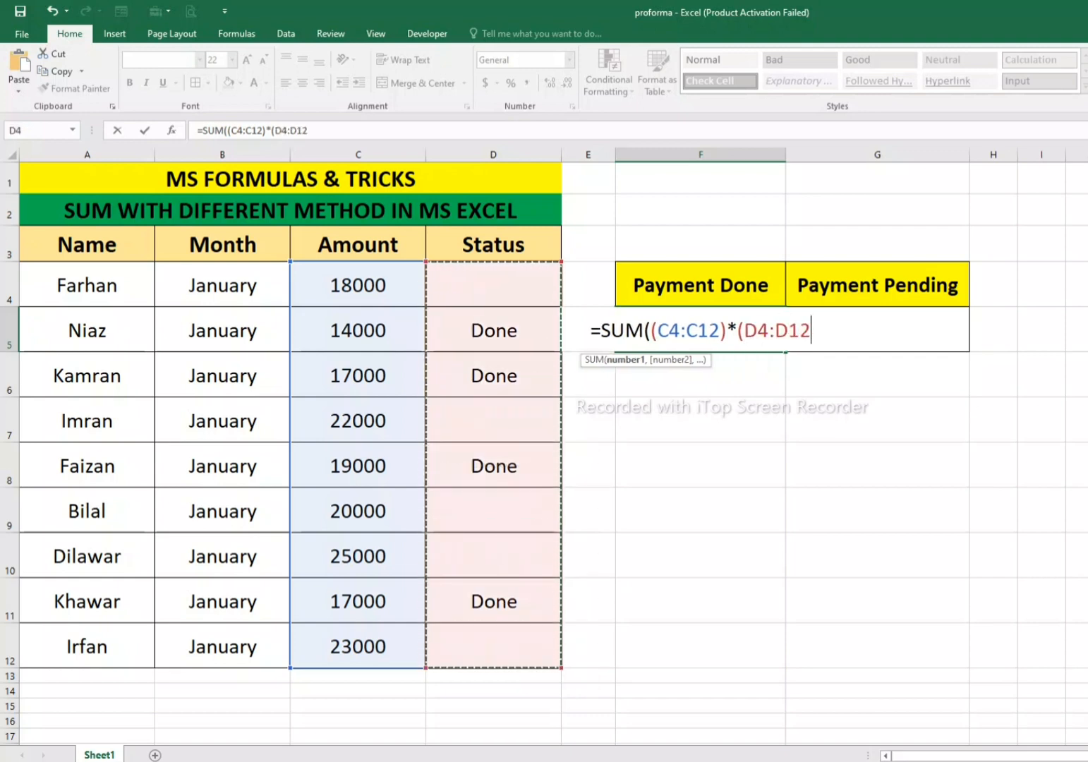
{"action": "type", "text": "="}
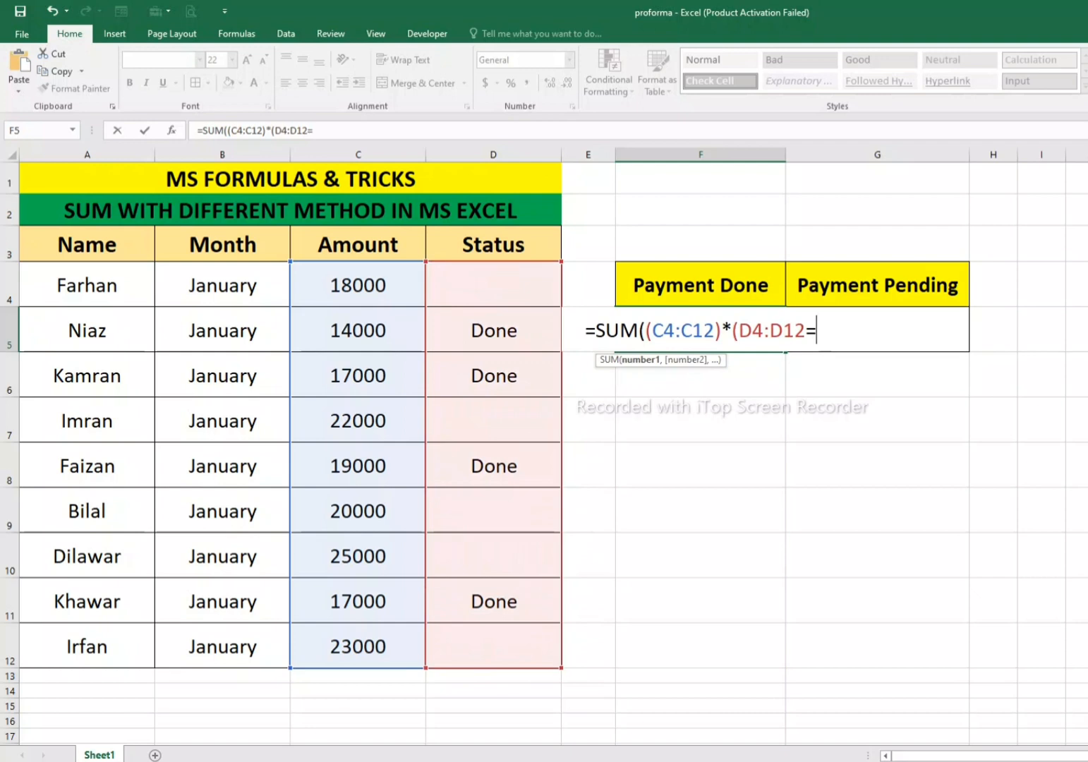
{"action": "type", "text": "\""}
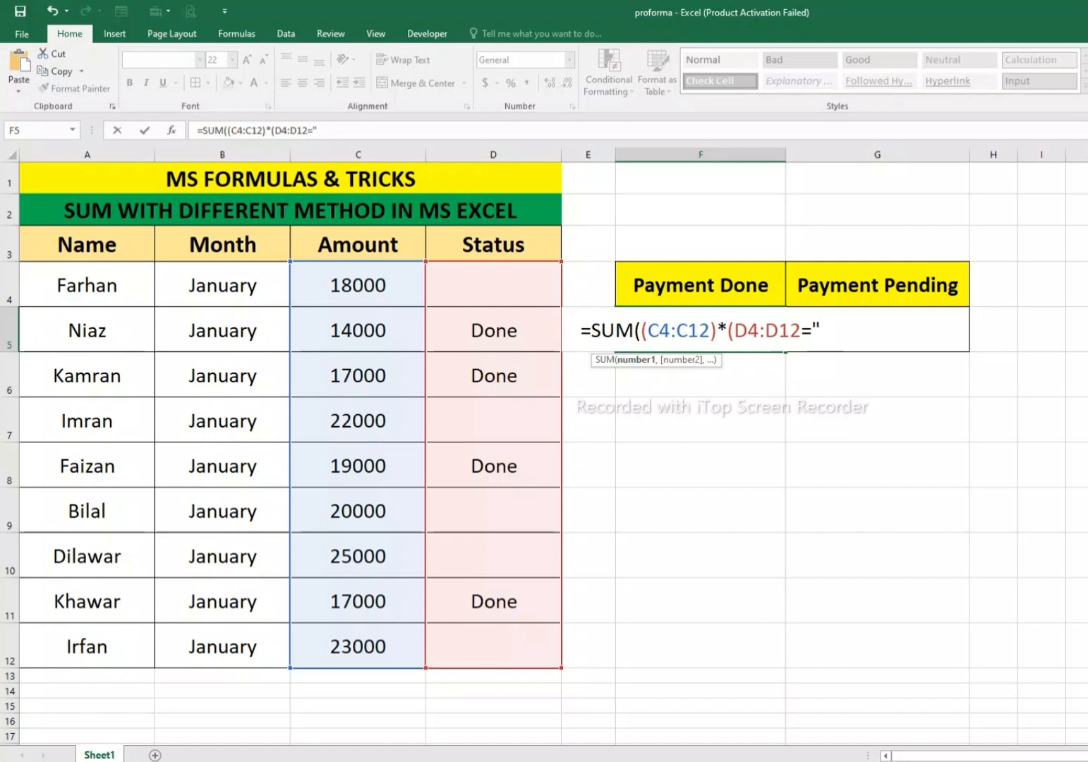
{"action": "type", "text": "Done\""}
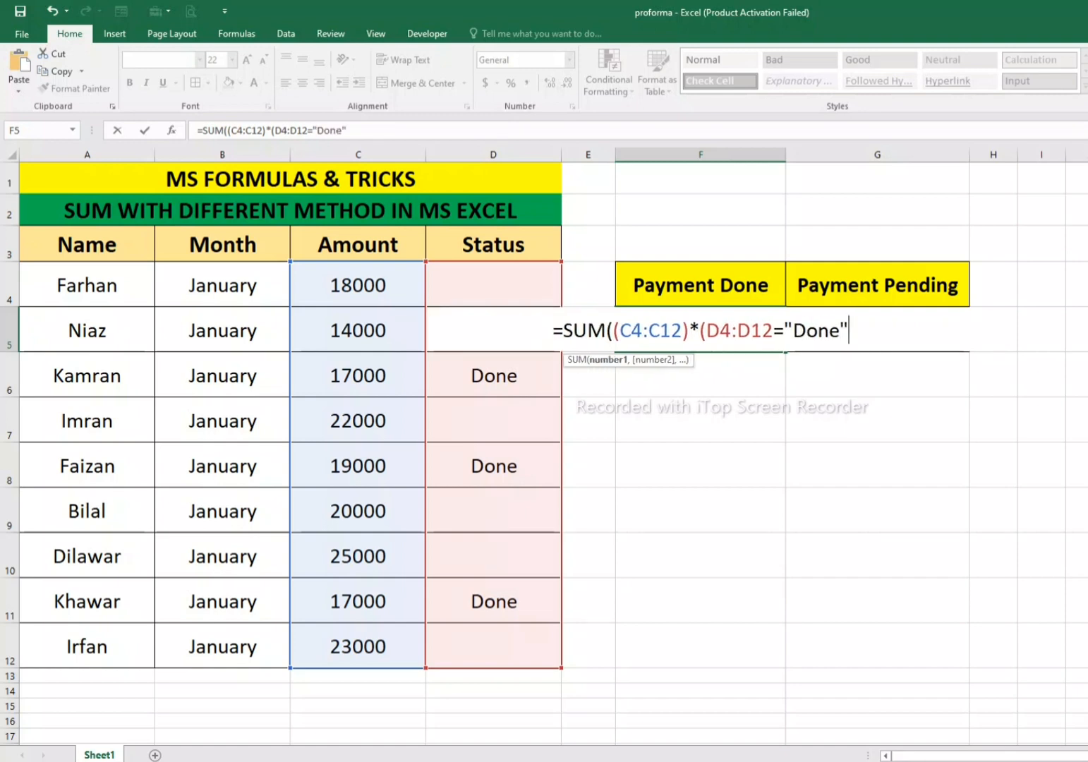
{"action": "type", "text": "))"}
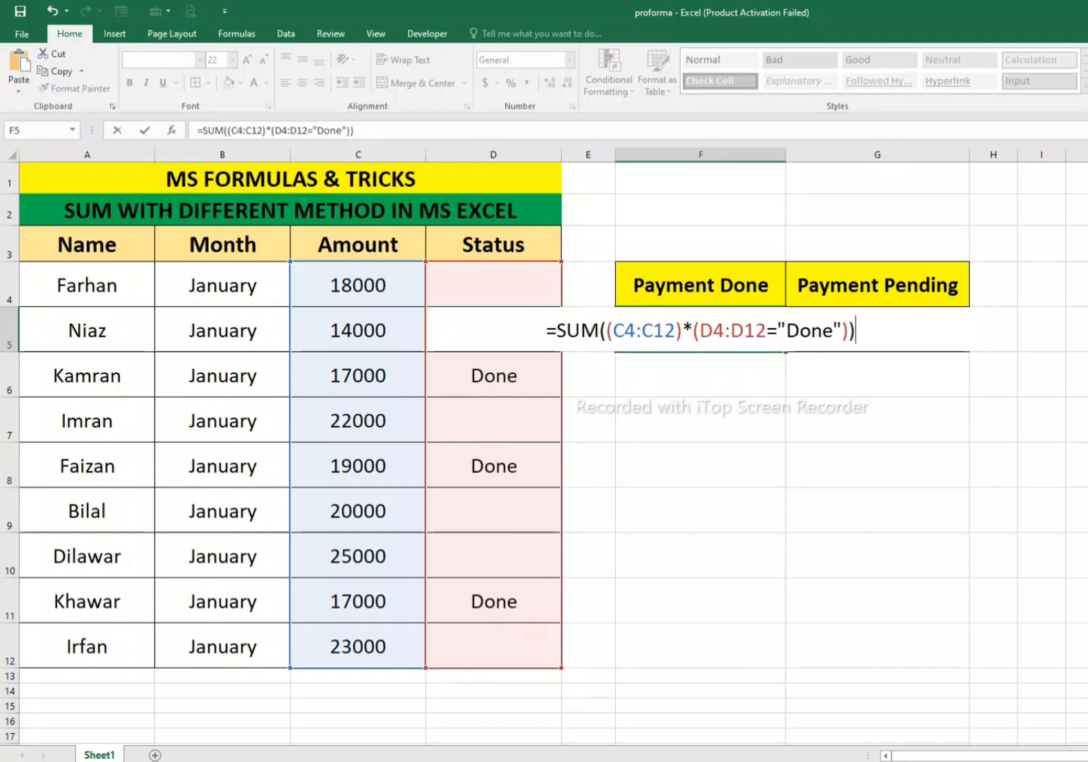
{"action": "key", "text": "Return"}
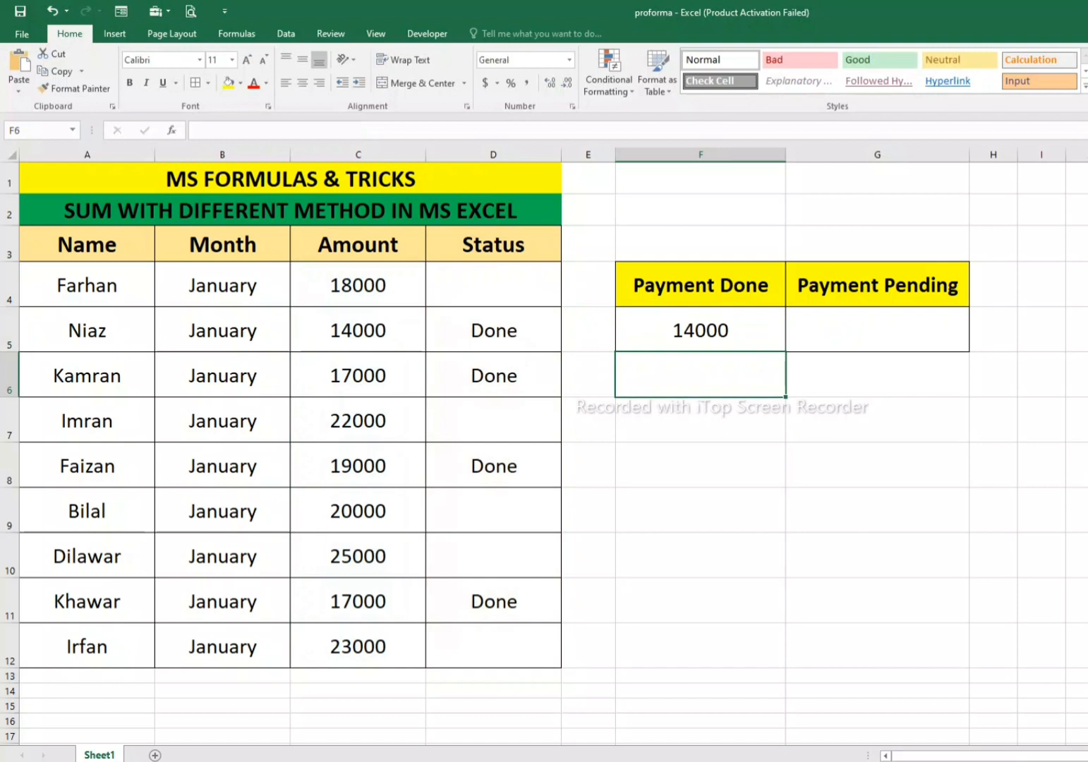
{"action": "left_click", "coordinate": [701, 331]}
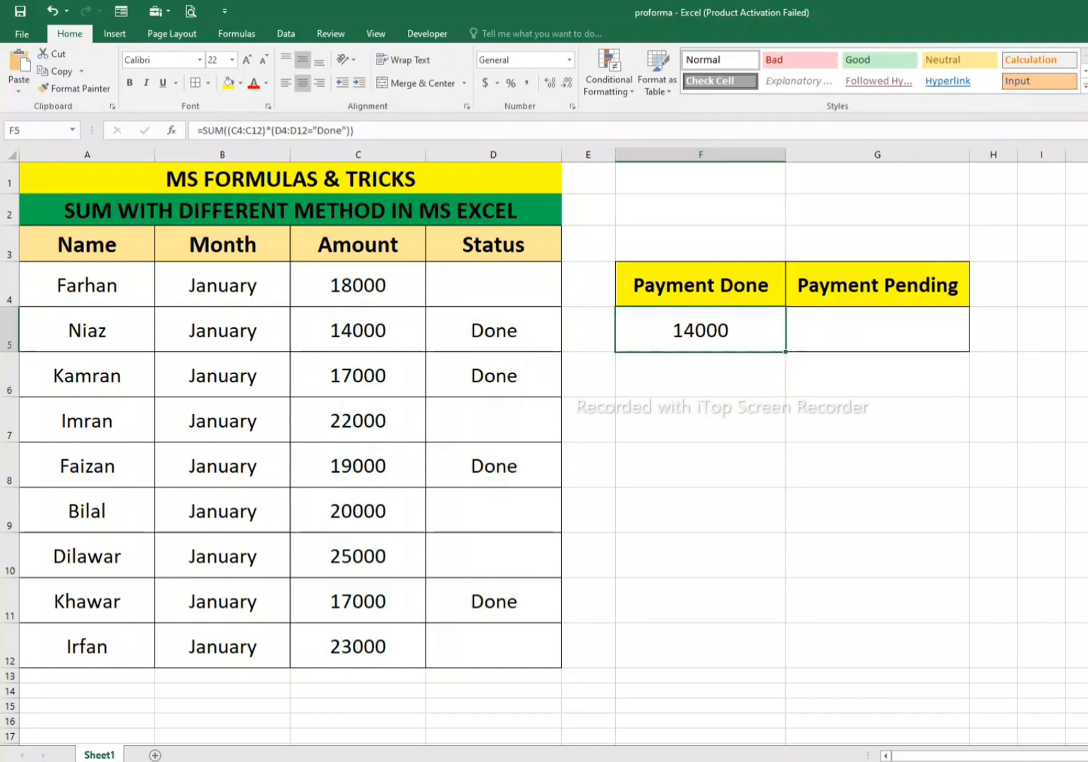
{"action": "left_click_drag", "start_coordinate": [87, 332], "coordinate": [522, 339]}
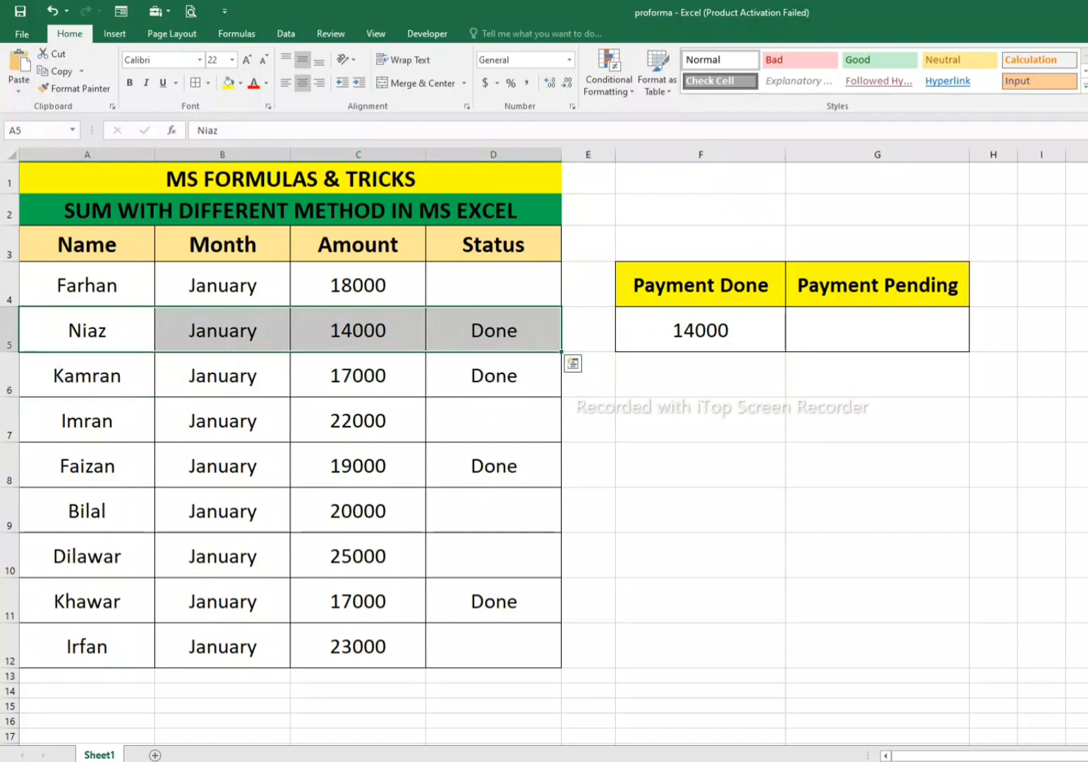
{"action": "left_click", "coordinate": [494, 330]}
{"action": "left_click", "coordinate": [495, 285]}
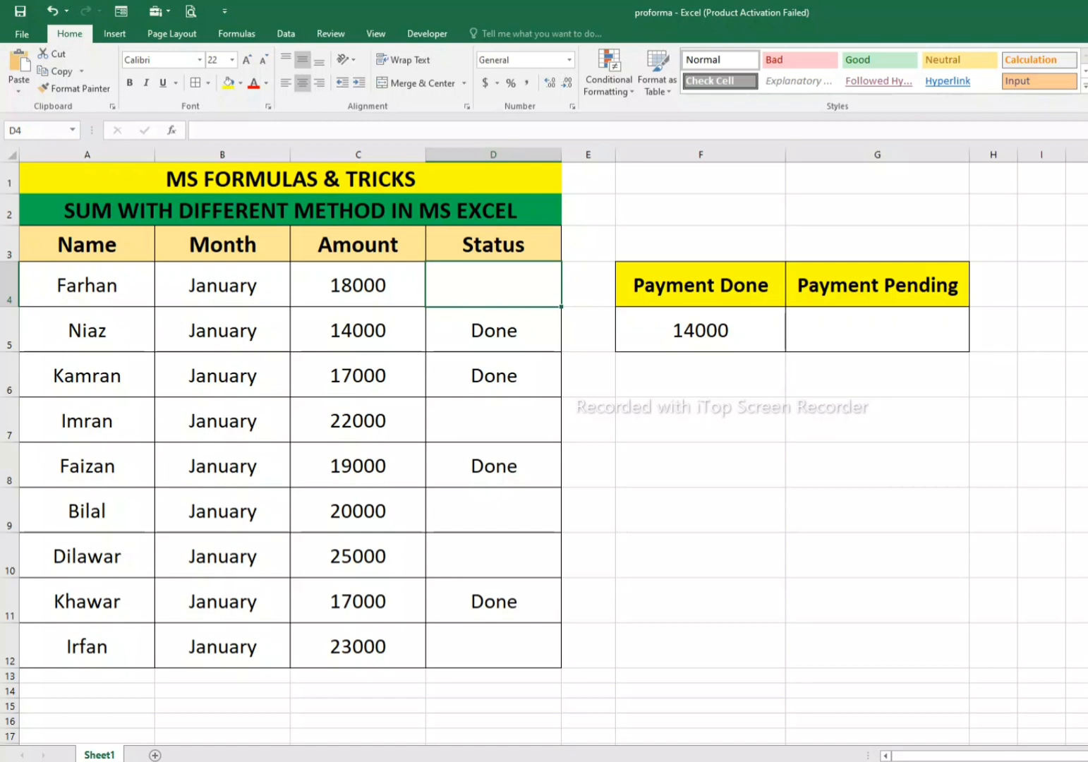
Step: Convert the existing SUM formula in the Payment Done cell F5 into an array formula
{"action": "double_click", "coordinate": [731, 331]}
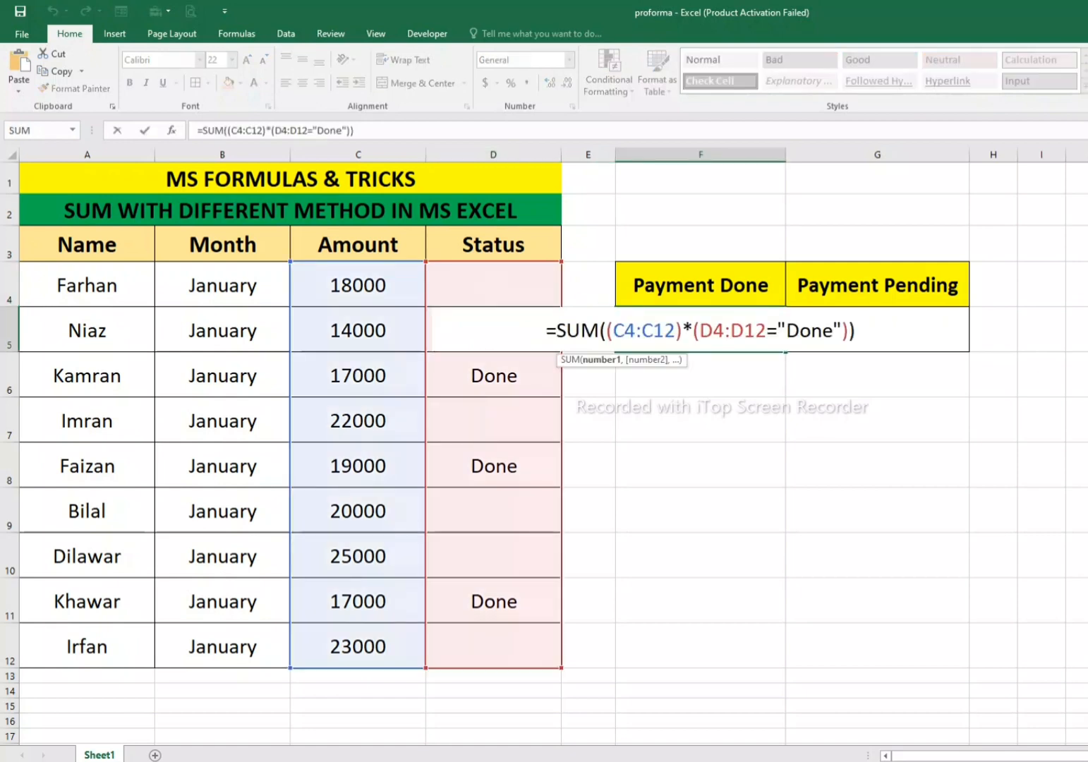
{"action": "left_click", "coordinate": [856, 331]}
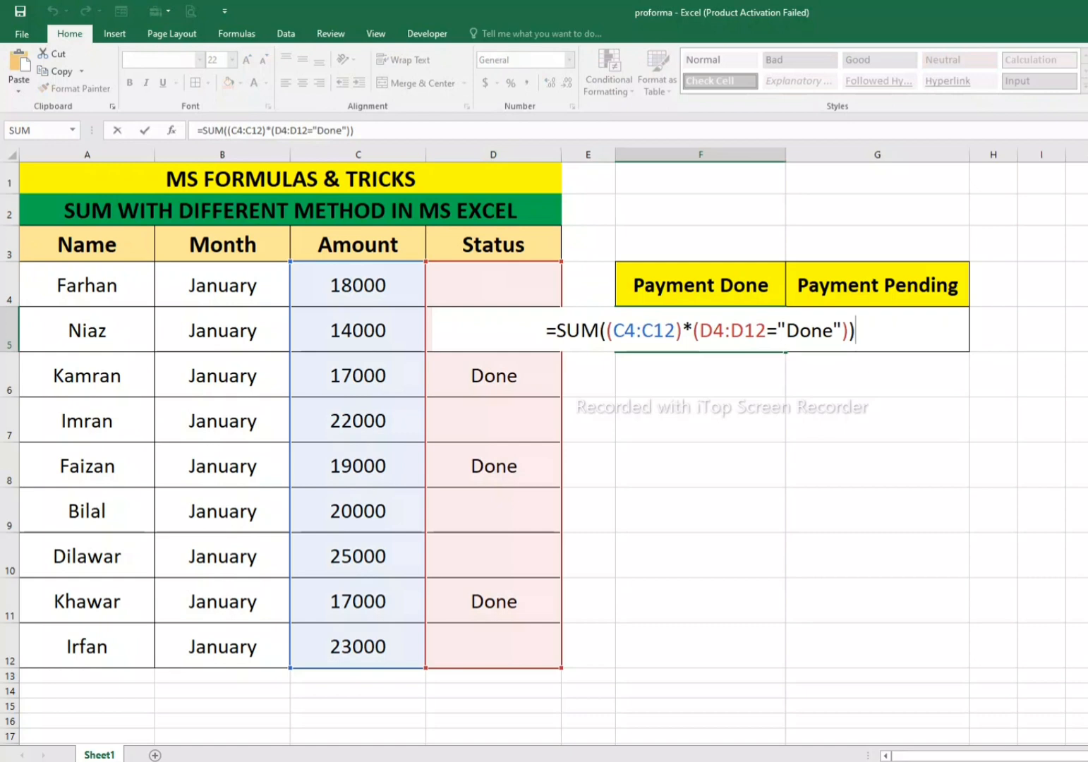
{"action": "key", "text": "ctrl+shift+Return"}
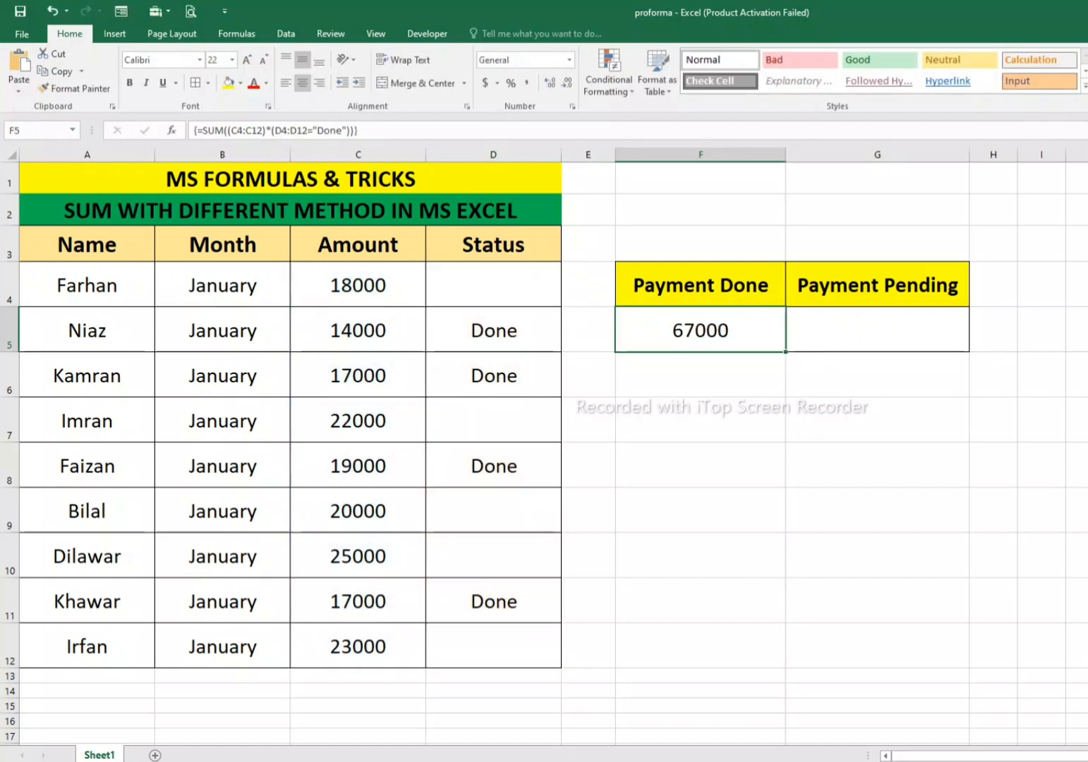
{"action": "left_click_drag", "start_coordinate": [359, 331], "coordinate": [493, 332]}
{"action": "left_click_drag", "start_coordinate": [358, 375], "coordinate": [493, 377]}
{"action": "left_click_drag", "start_coordinate": [359, 465], "coordinate": [495, 466]}
{"action": "left_click_drag", "start_coordinate": [359, 602], "coordinate": [573, 602]}
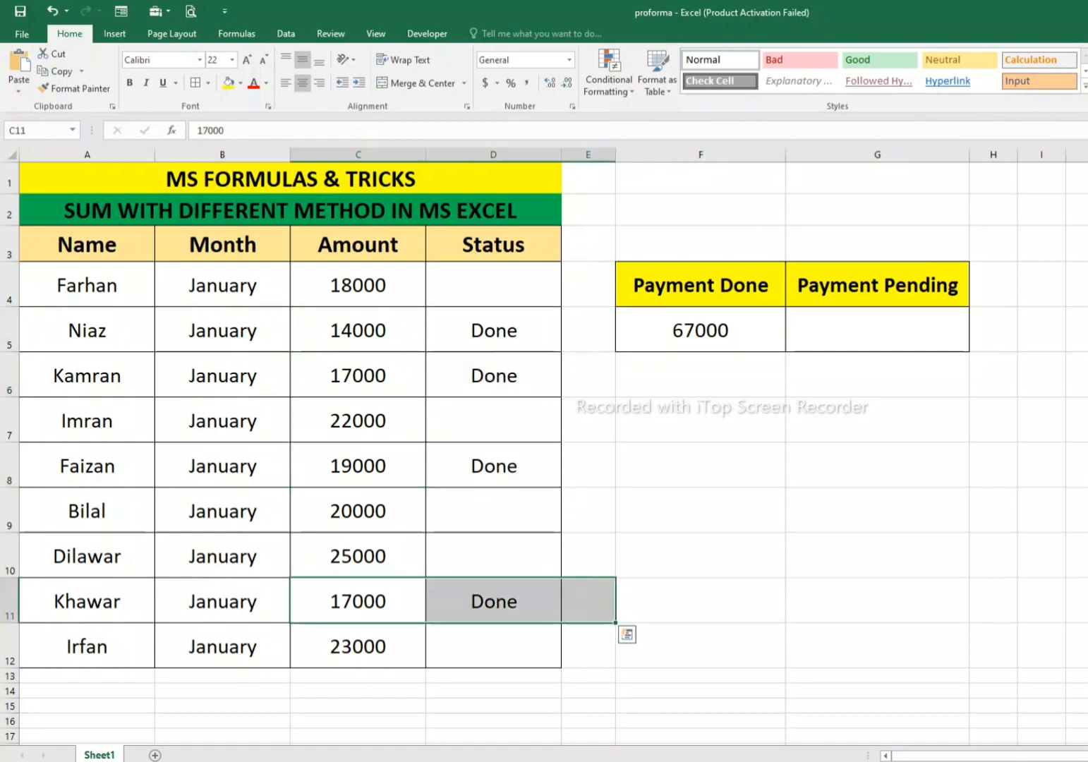
{"action": "left_click", "coordinate": [701, 330]}
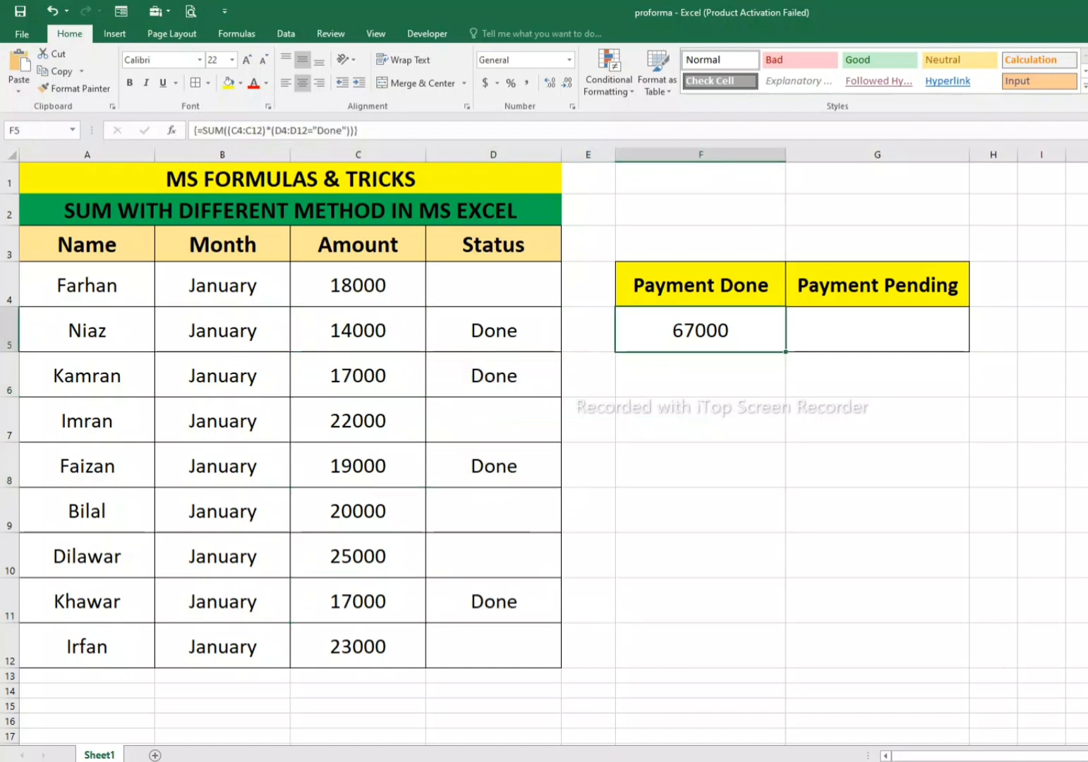
Step: Start a SUM formula in the Payment Pending cell G5 with the Amount range and a multiplication sign, =SUM((C4:C12)*
{"action": "left_click", "coordinate": [878, 330]}
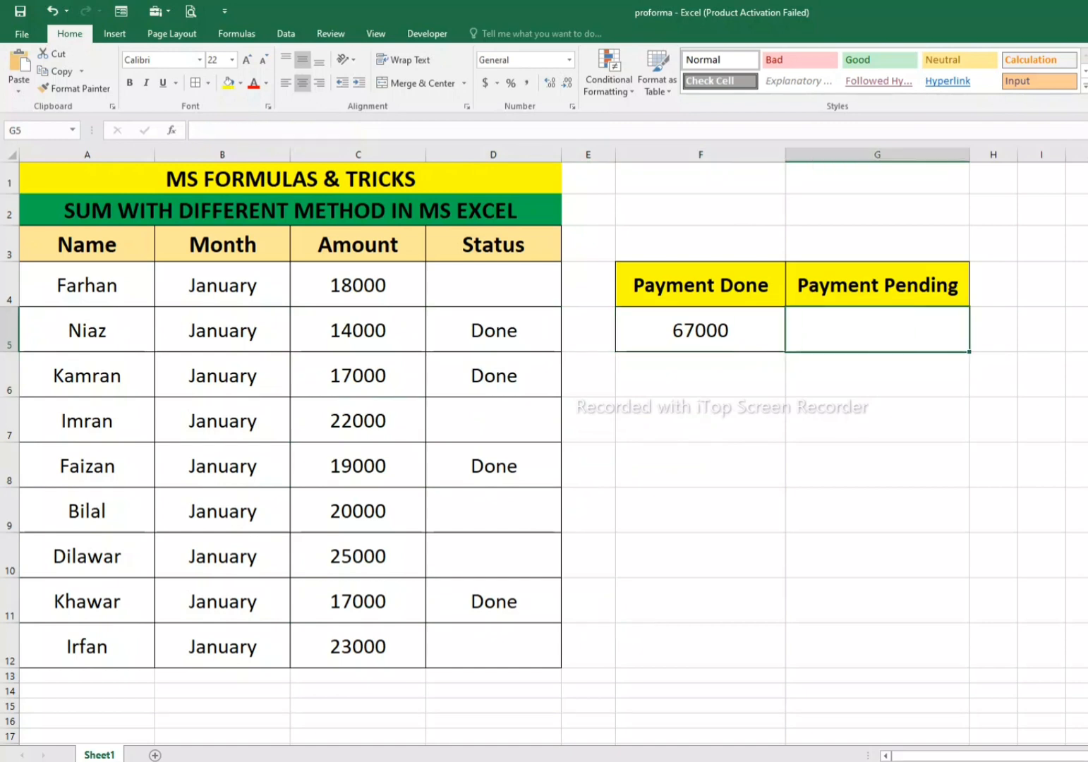
{"action": "type", "text": "="}
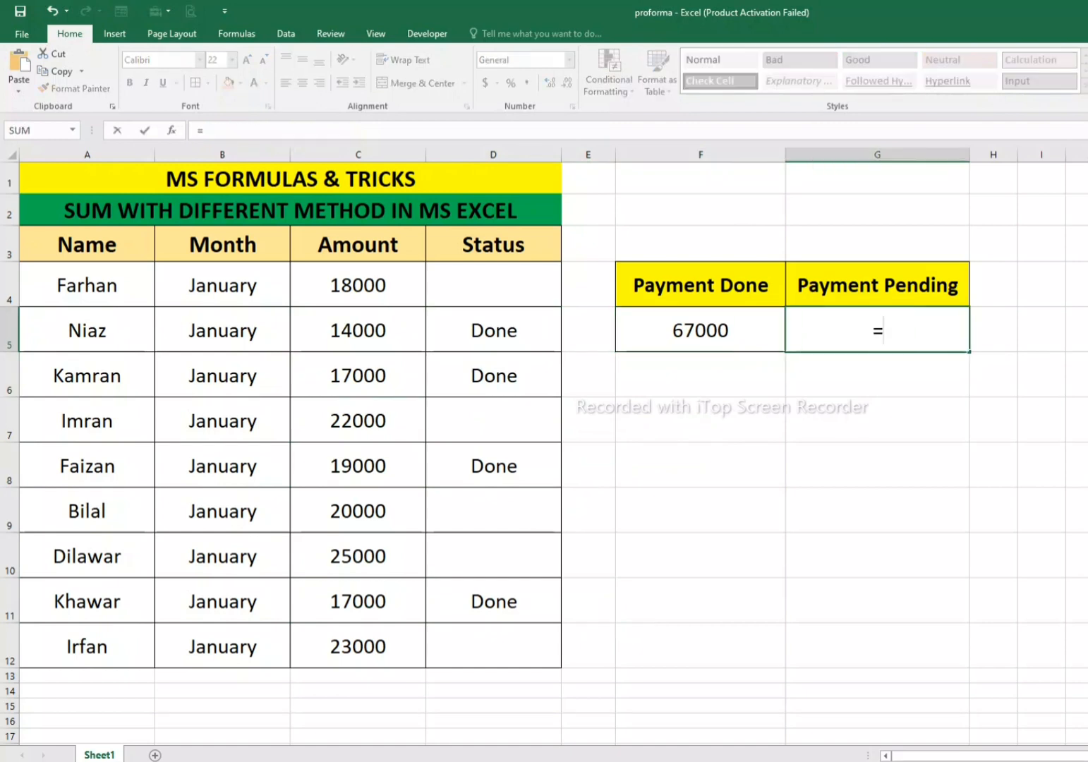
{"action": "type", "text": "sum"}
{"action": "key", "text": "Tab"}
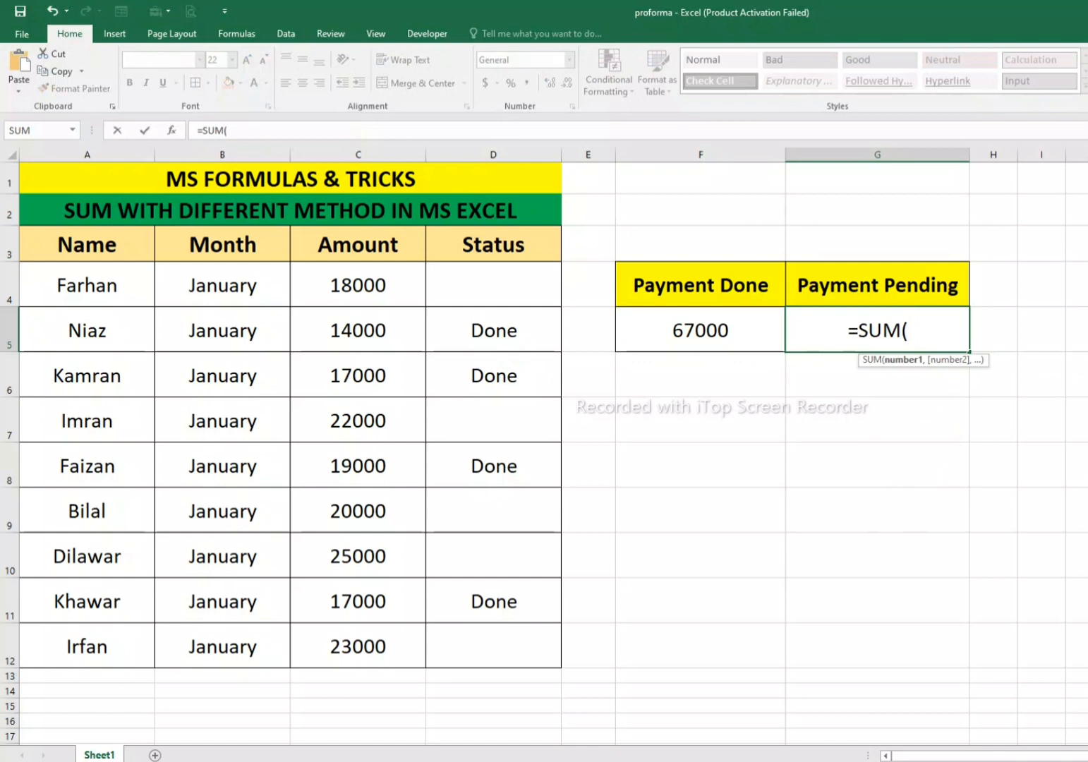
{"action": "type", "text": "("}
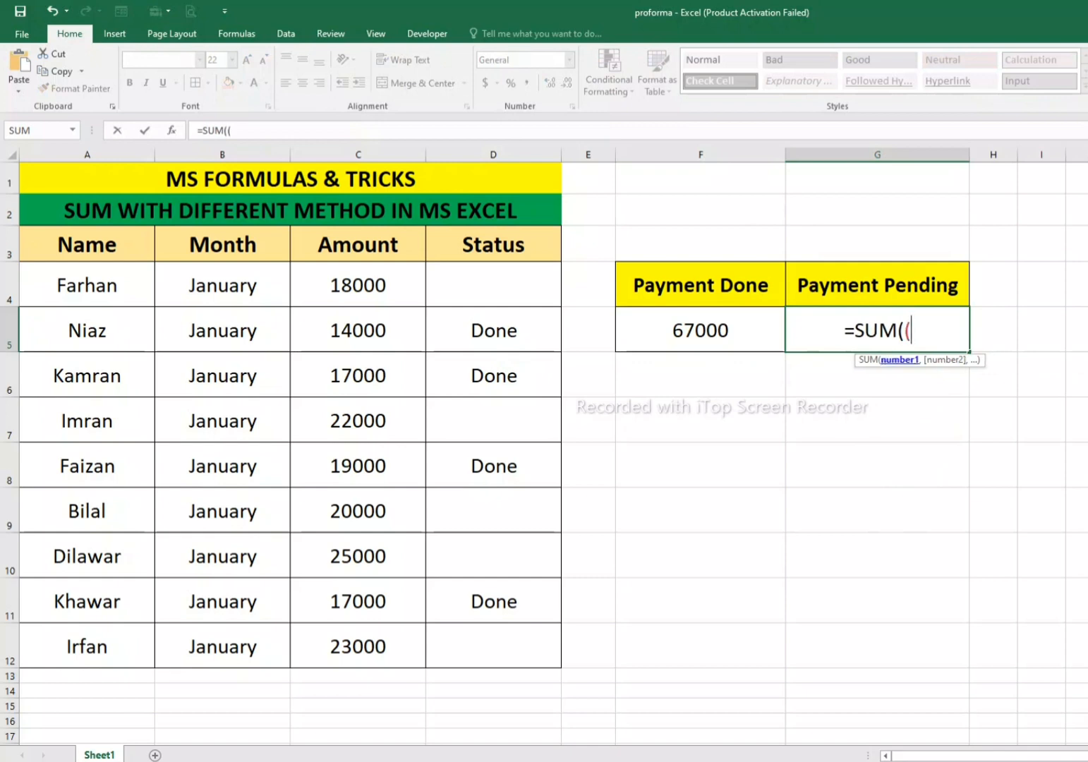
{"action": "left_click_drag", "start_coordinate": [357, 285], "coordinate": [420, 664]}
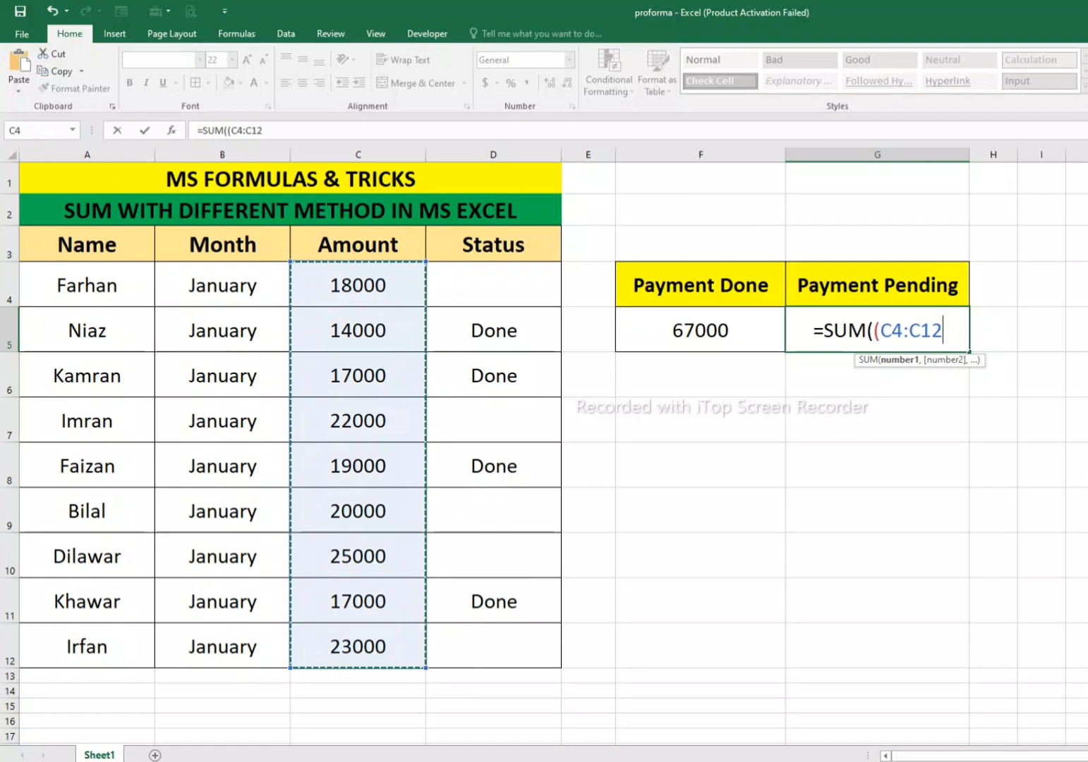
{"action": "type", "text": ")*"}
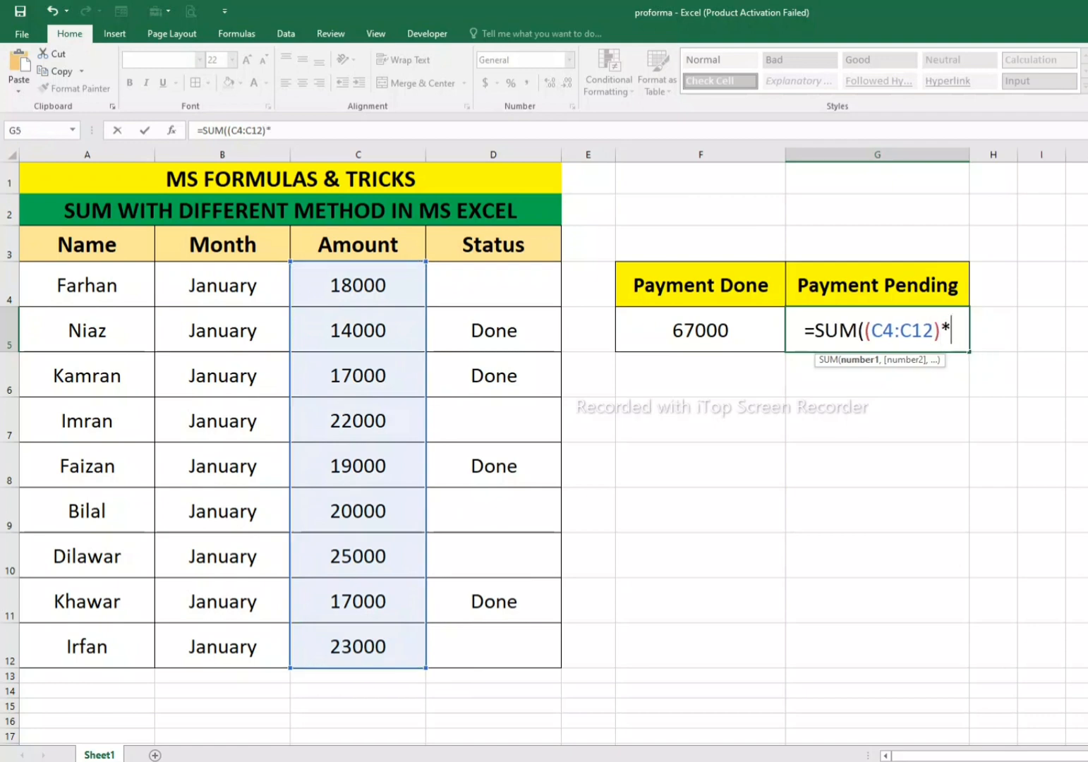
Step: Add the blank Status condition to the Payment Pending formula and enter it in G5 as =SUM((C4:C12)*(D4:D12=""))
{"action": "type", "text": "("}
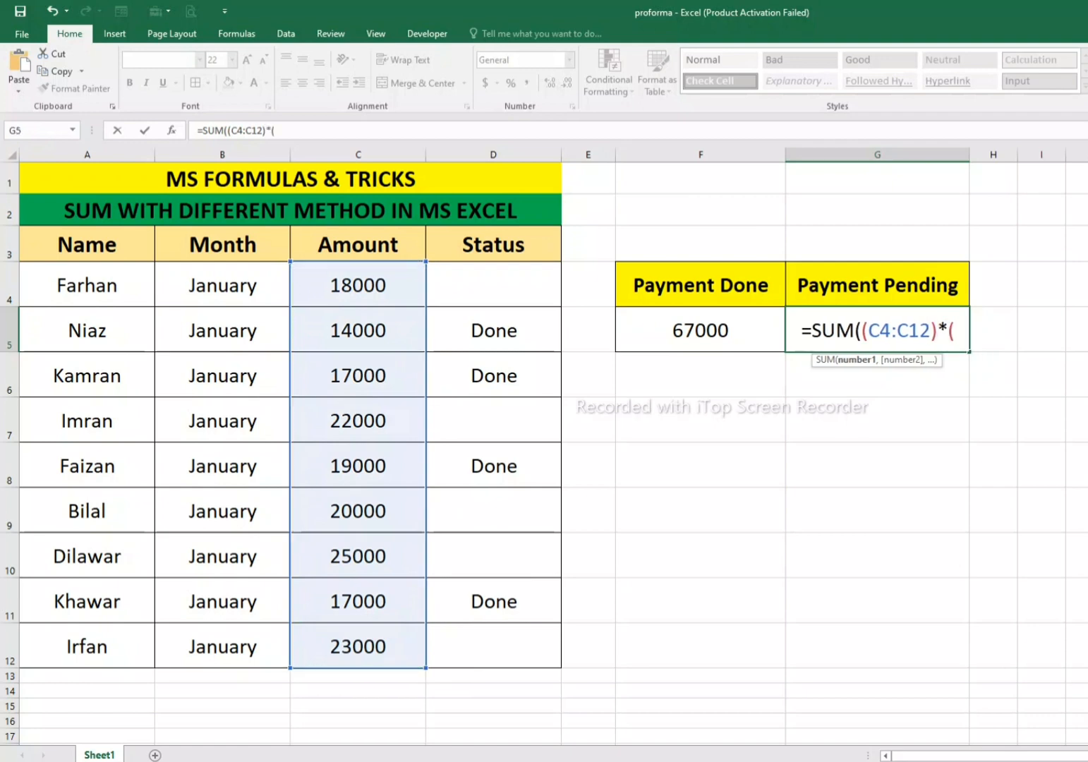
{"action": "left_click_drag", "start_coordinate": [494, 284], "coordinate": [557, 663]}
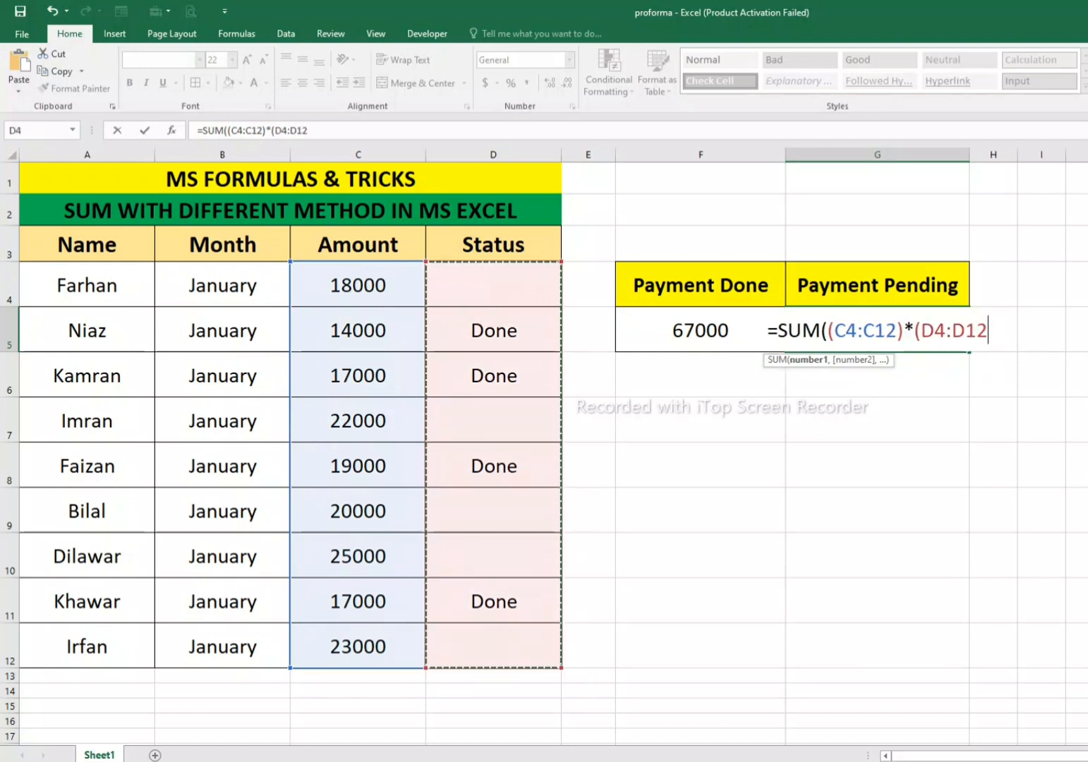
{"action": "type", "text": ")"}
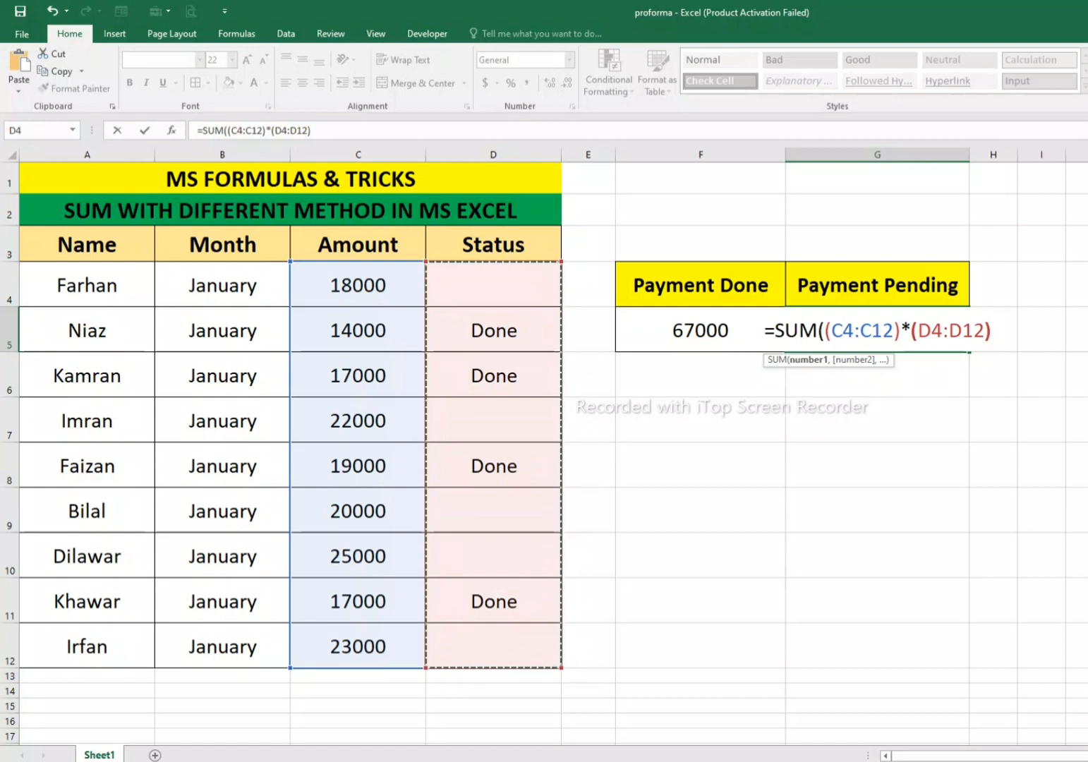
{"action": "key", "text": "BackSpace"}
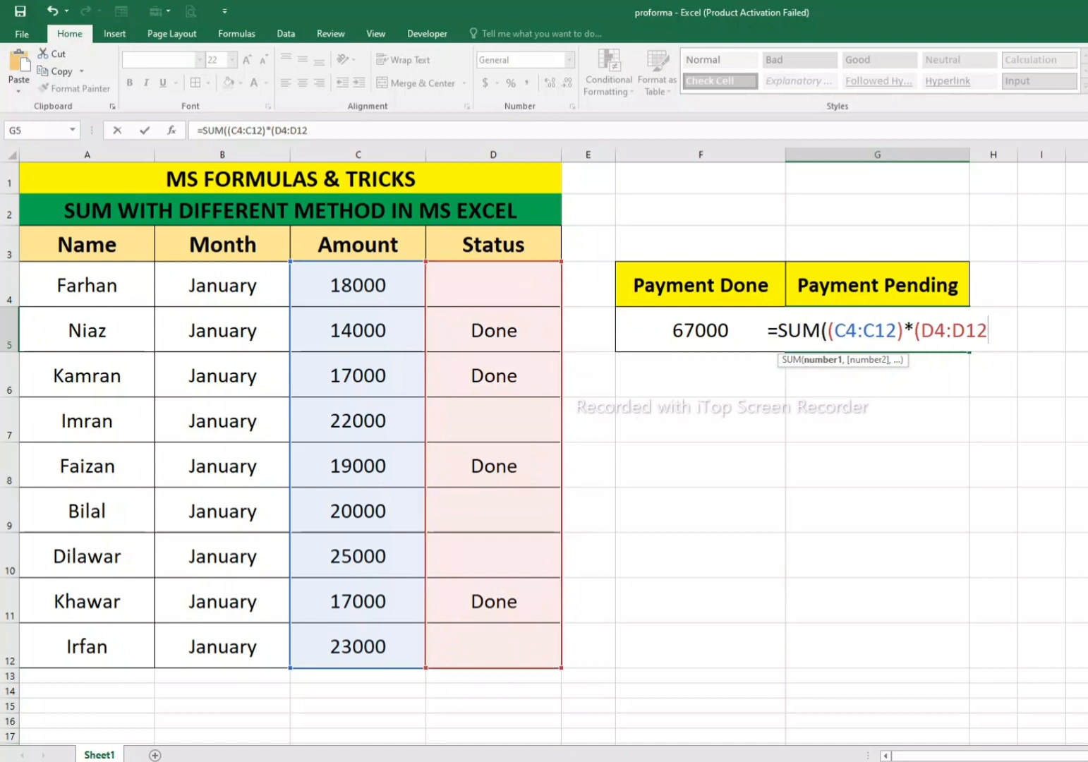
{"action": "type", "text": "="}
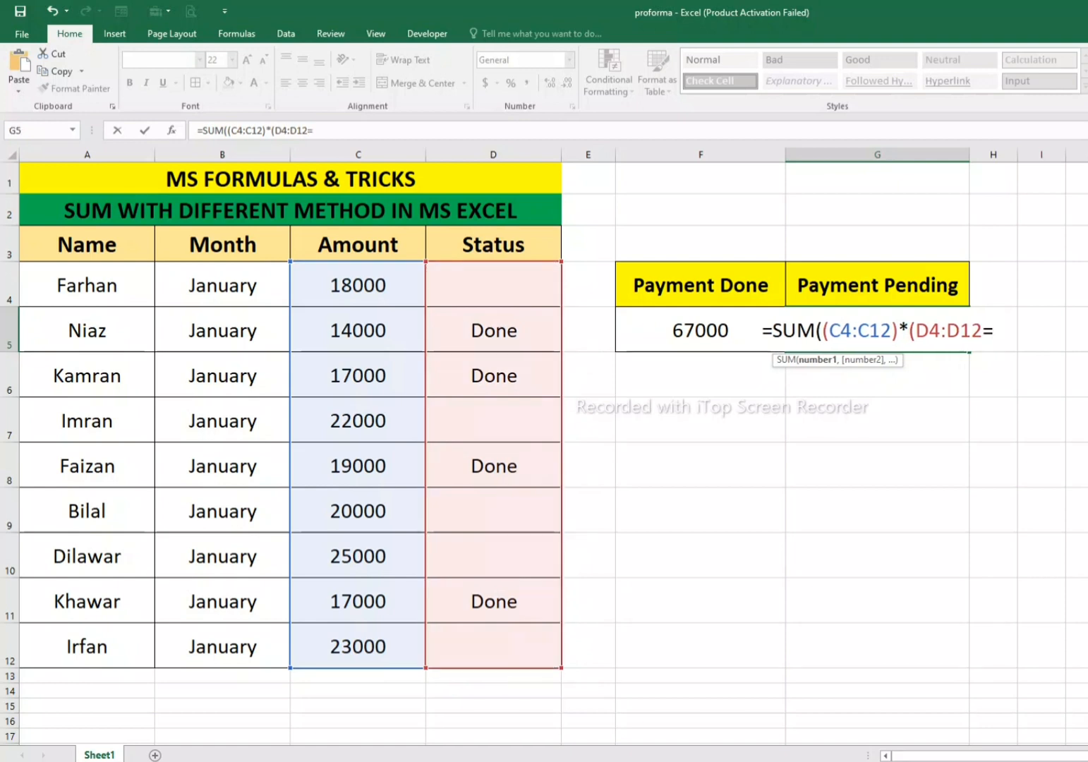
{"action": "type", "text": "\""}
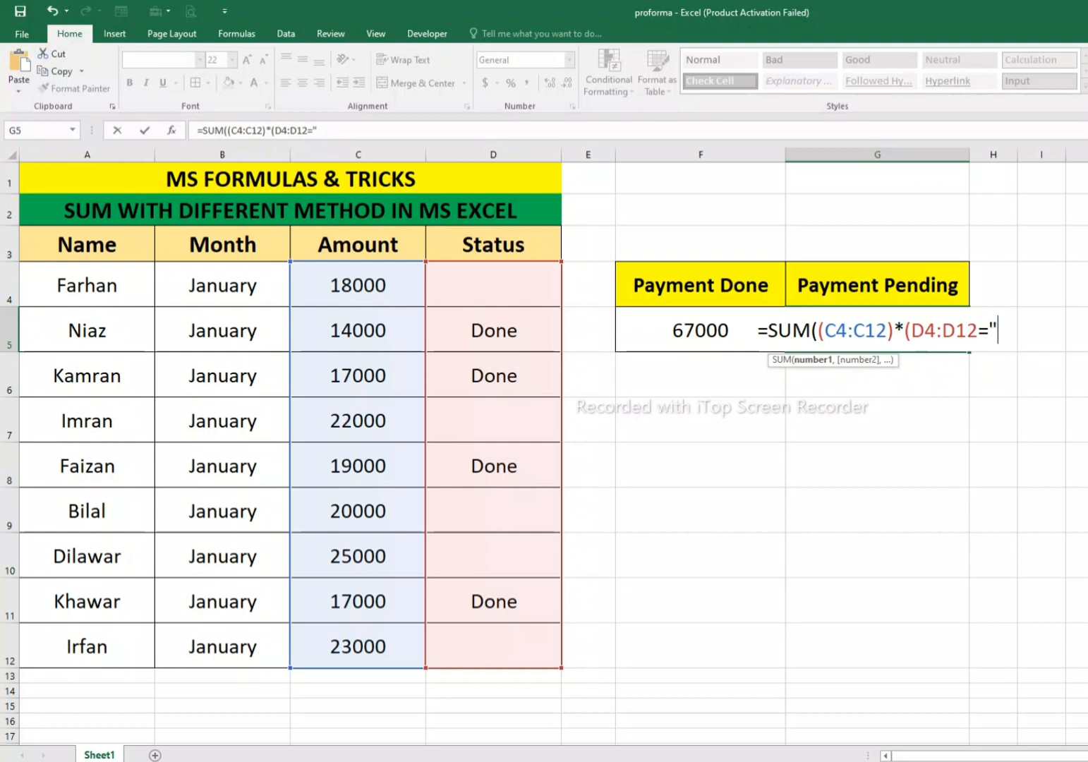
{"action": "type", "text": "\""}
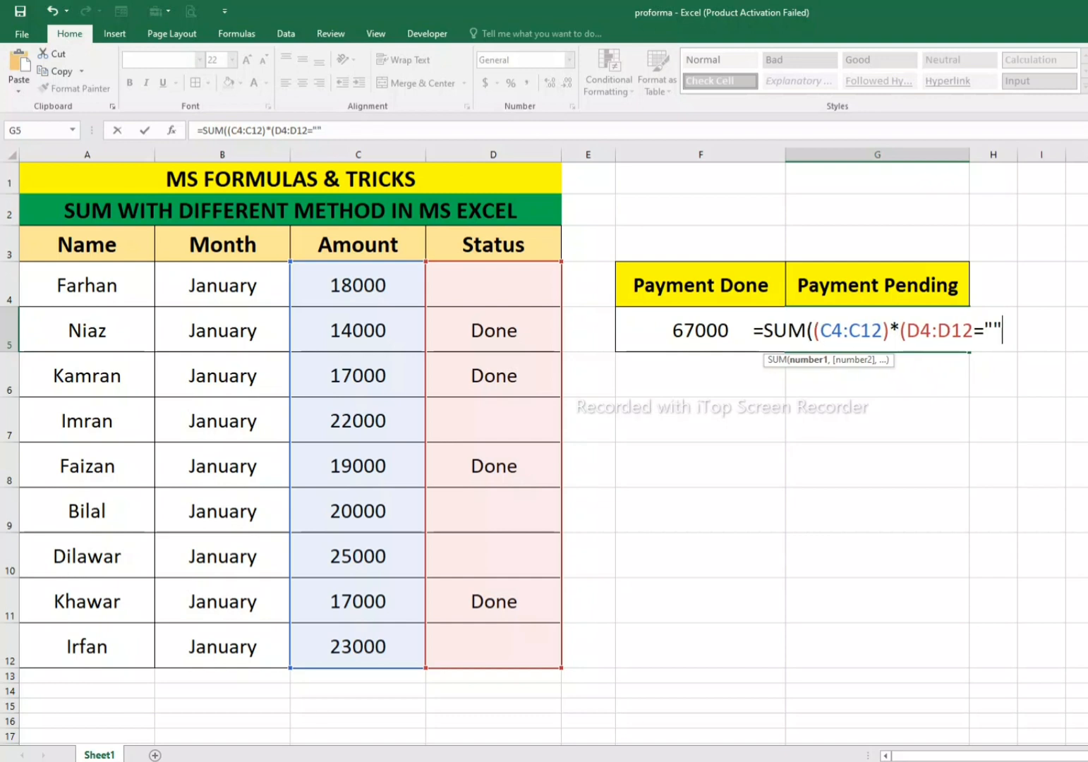
{"action": "type", "text": ")"}
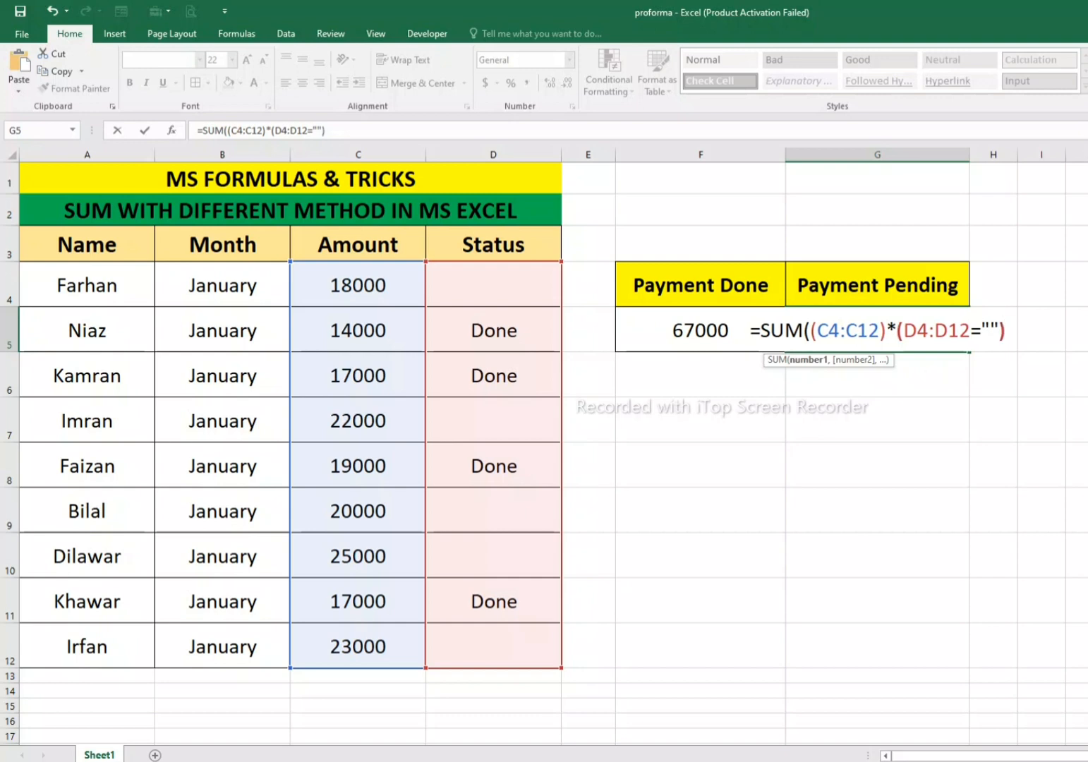
{"action": "type", "text": ")"}
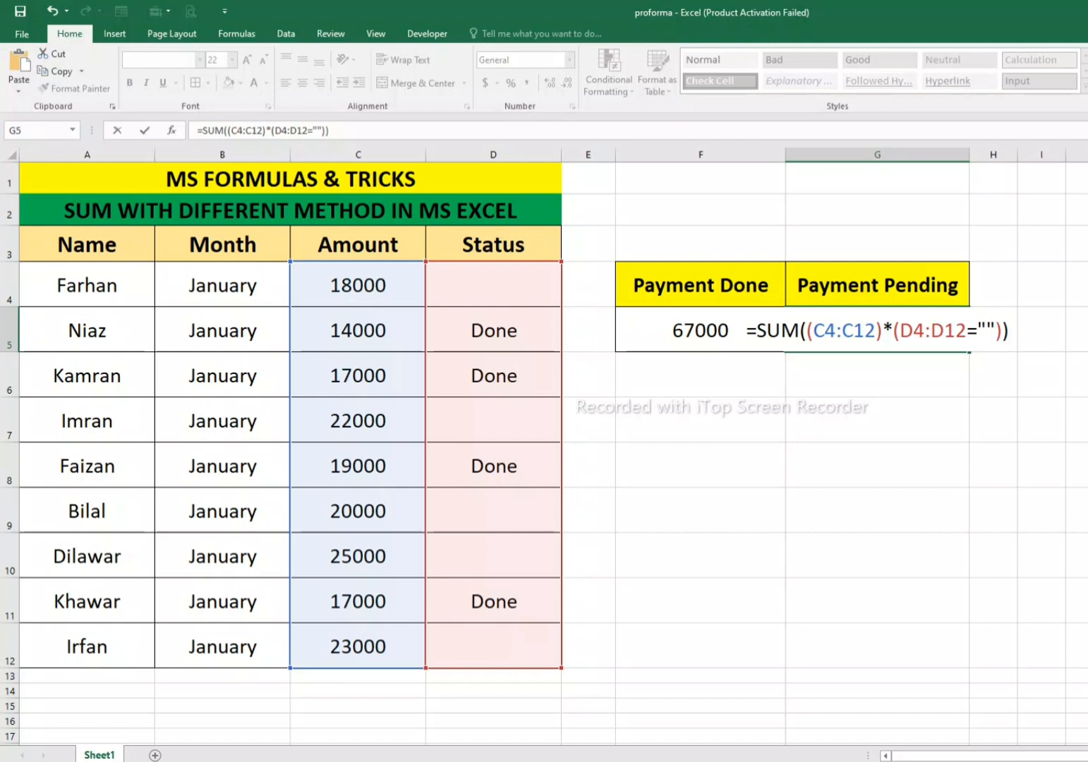
{"action": "key", "text": "Return"}
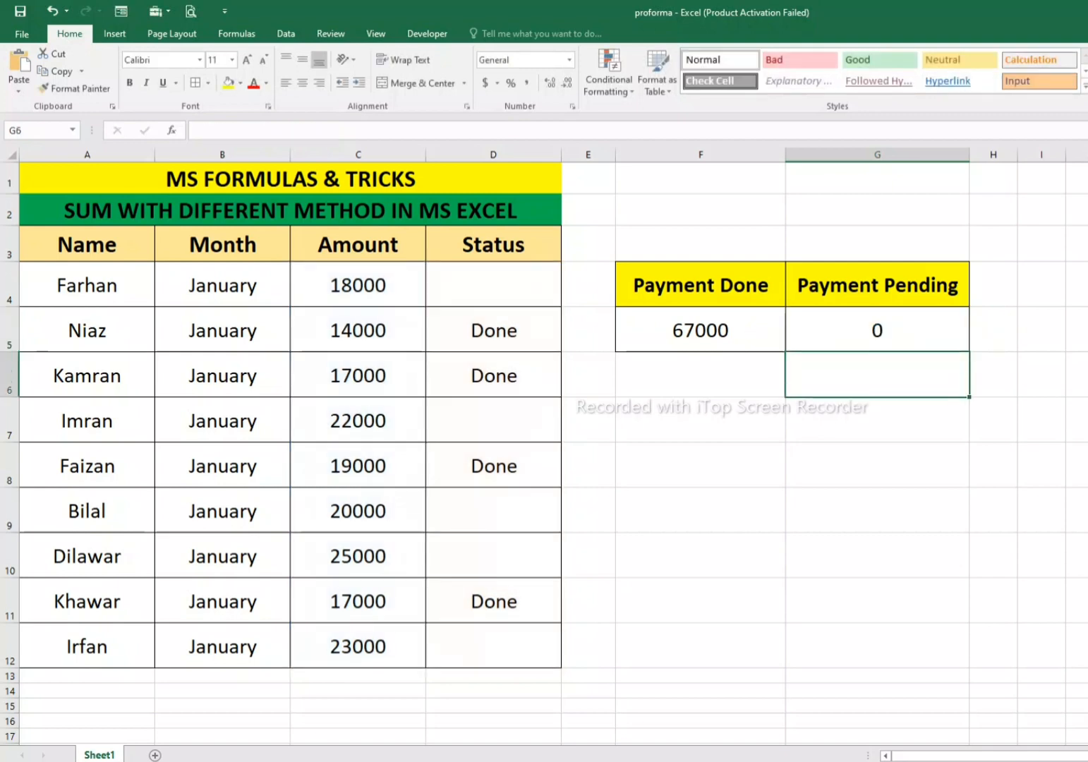
Step: Convert the existing SUM formula in the Payment Pending cell G5 into an array formula
{"action": "double_click", "coordinate": [944, 331]}
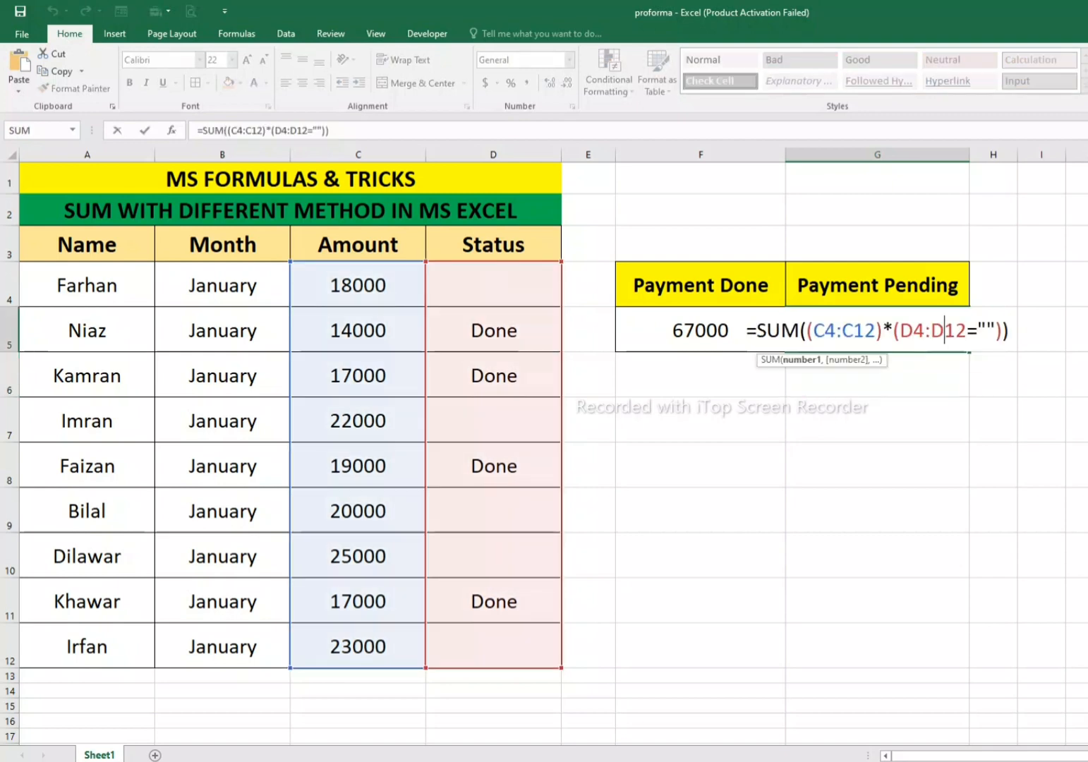
{"action": "left_click", "coordinate": [1010, 331]}
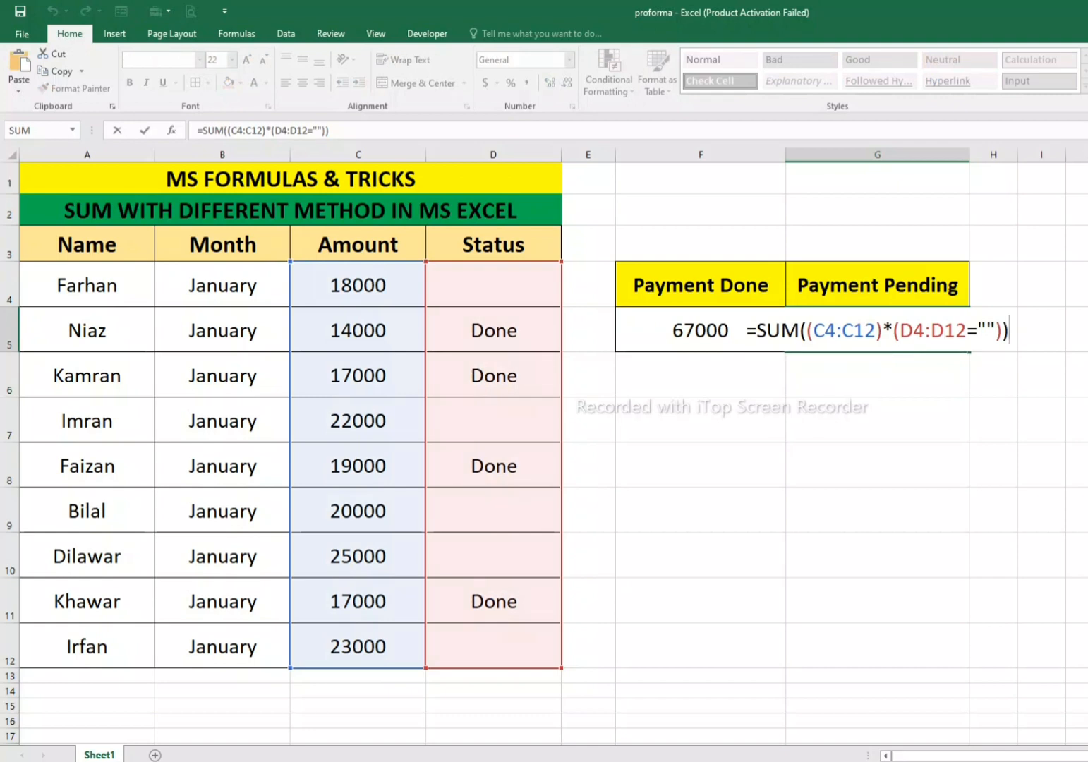
{"action": "key", "text": "ctrl+shift+Return"}
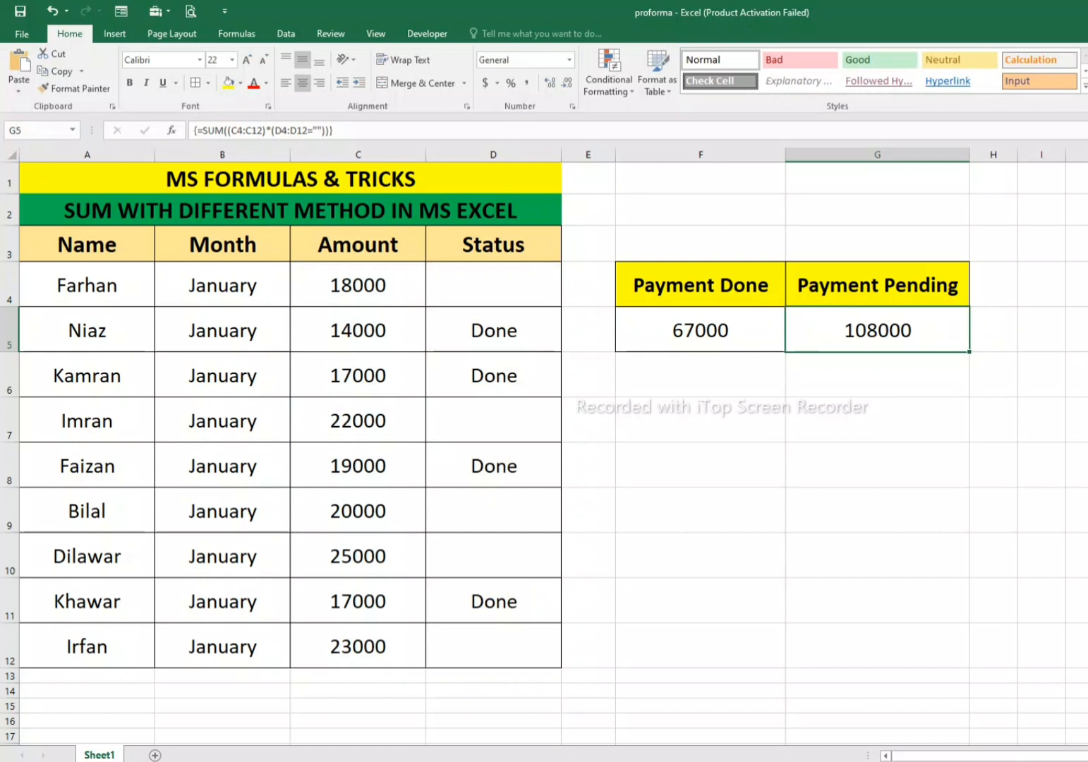
Step: Check the rows with a blank Status and their amounts against the Payment Pending array formula in G5
{"action": "left_click_drag", "start_coordinate": [358, 285], "coordinate": [494, 285]}
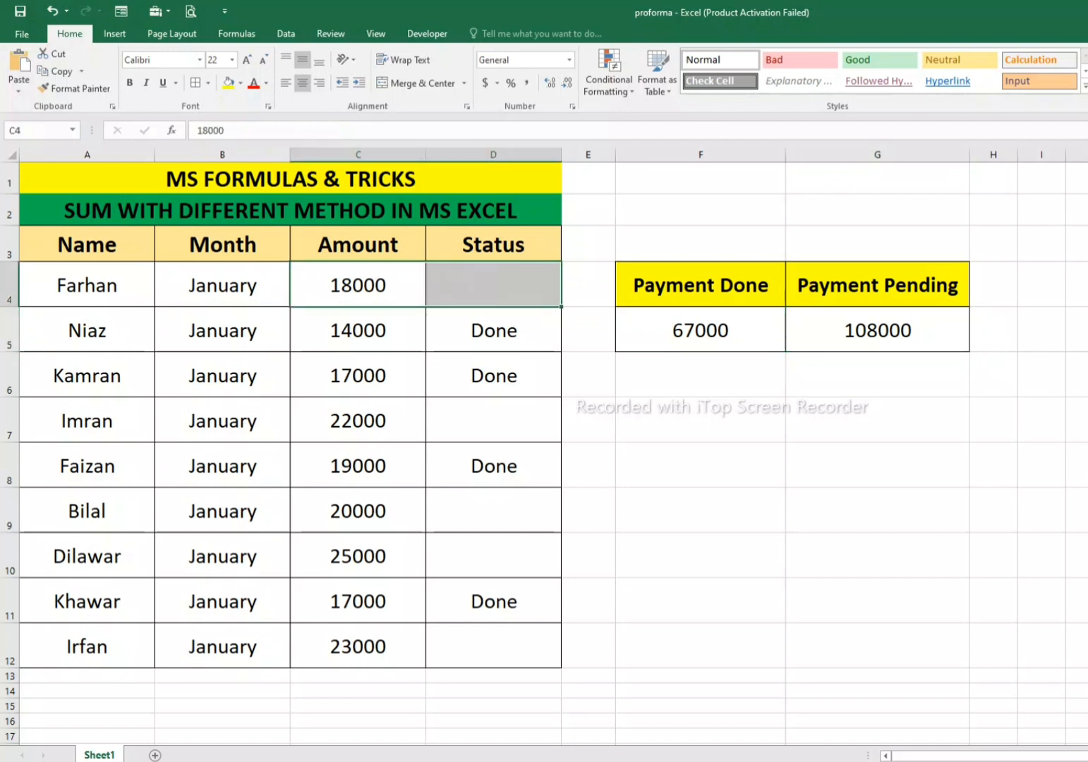
{"action": "left_click_drag", "start_coordinate": [358, 422], "coordinate": [494, 421]}
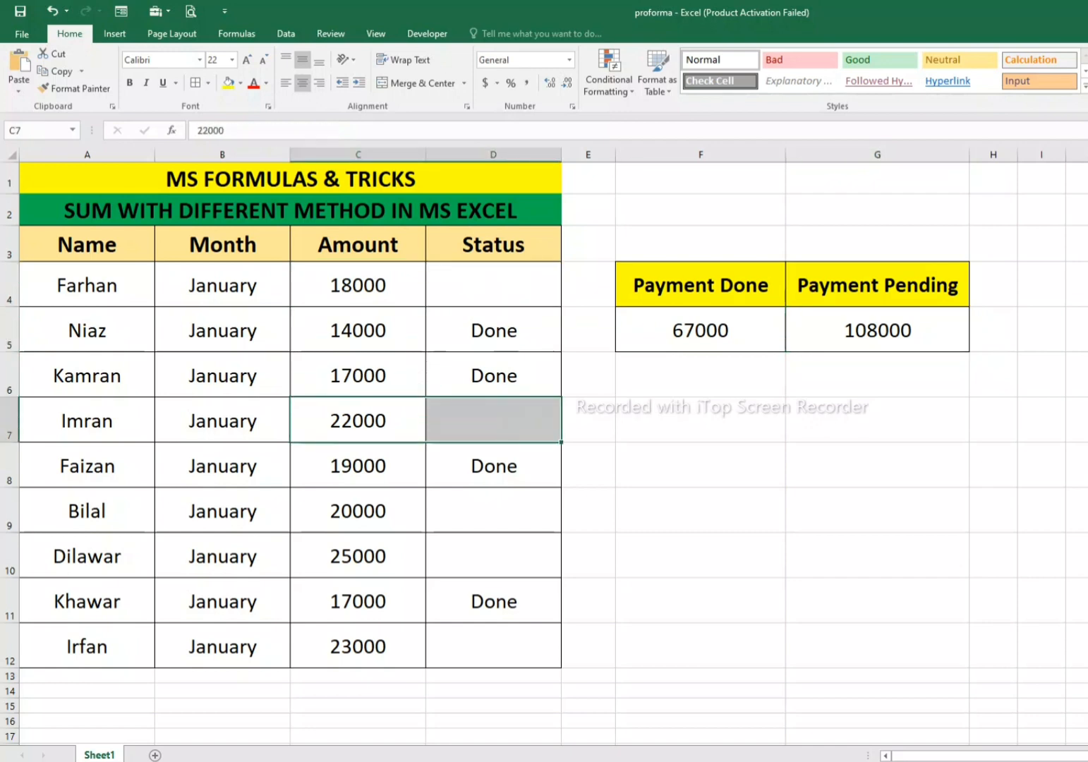
{"action": "left_click_drag", "start_coordinate": [358, 513], "coordinate": [494, 554]}
{"action": "left_click_drag", "start_coordinate": [358, 557], "coordinate": [494, 557]}
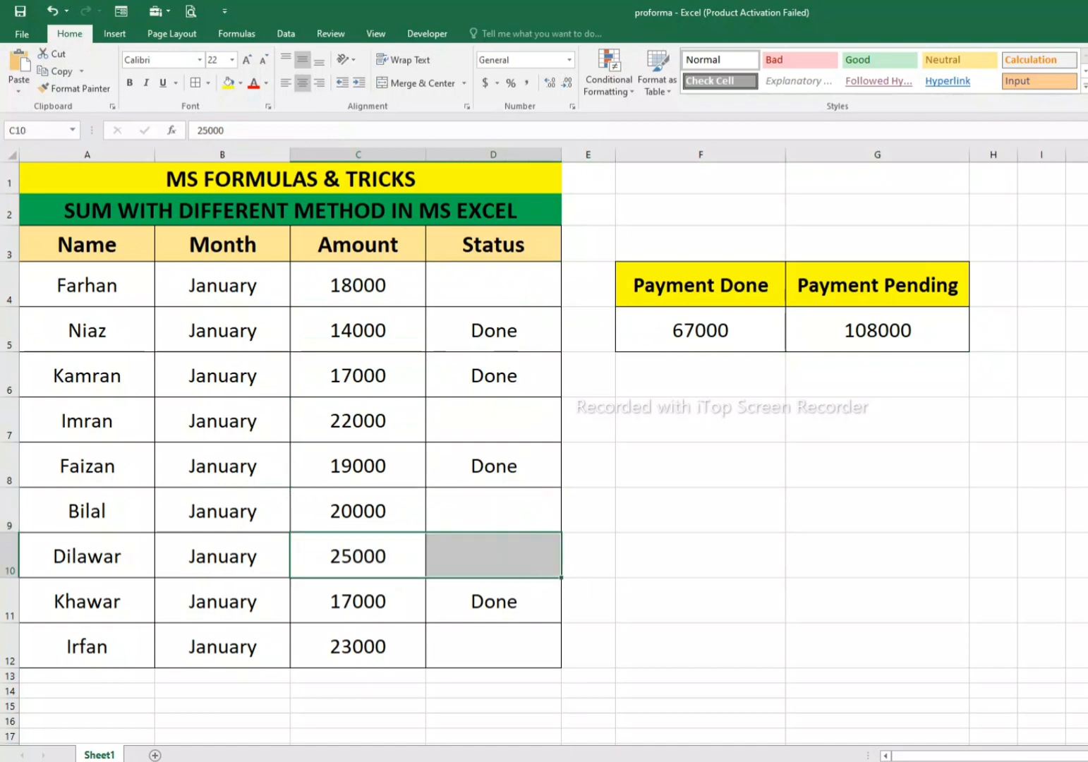
{"action": "left_click_drag", "start_coordinate": [358, 647], "coordinate": [494, 648]}
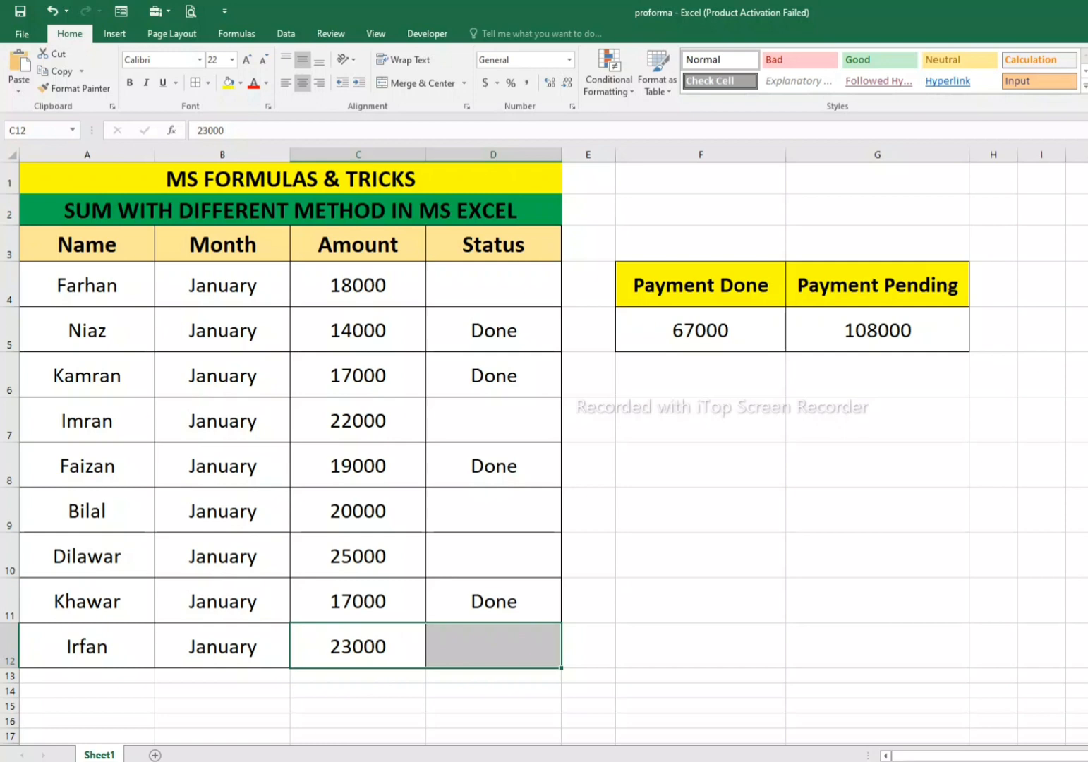
{"action": "left_click", "coordinate": [701, 421]}
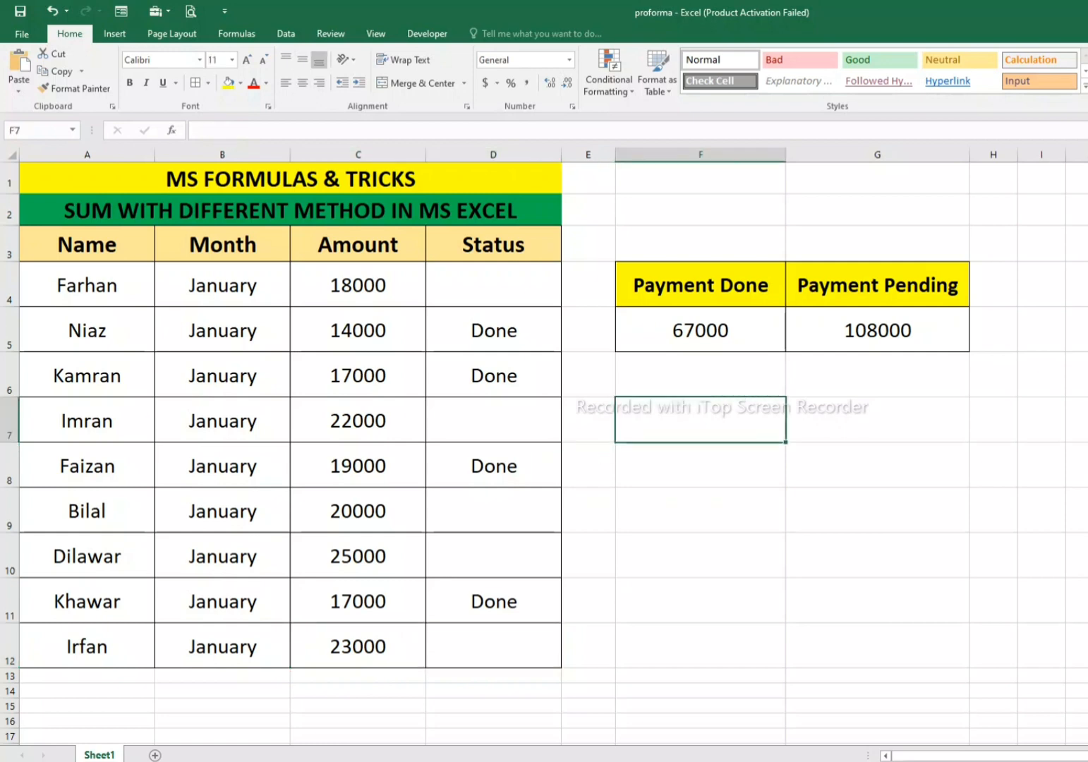
{"action": "left_click", "coordinate": [877, 330]}
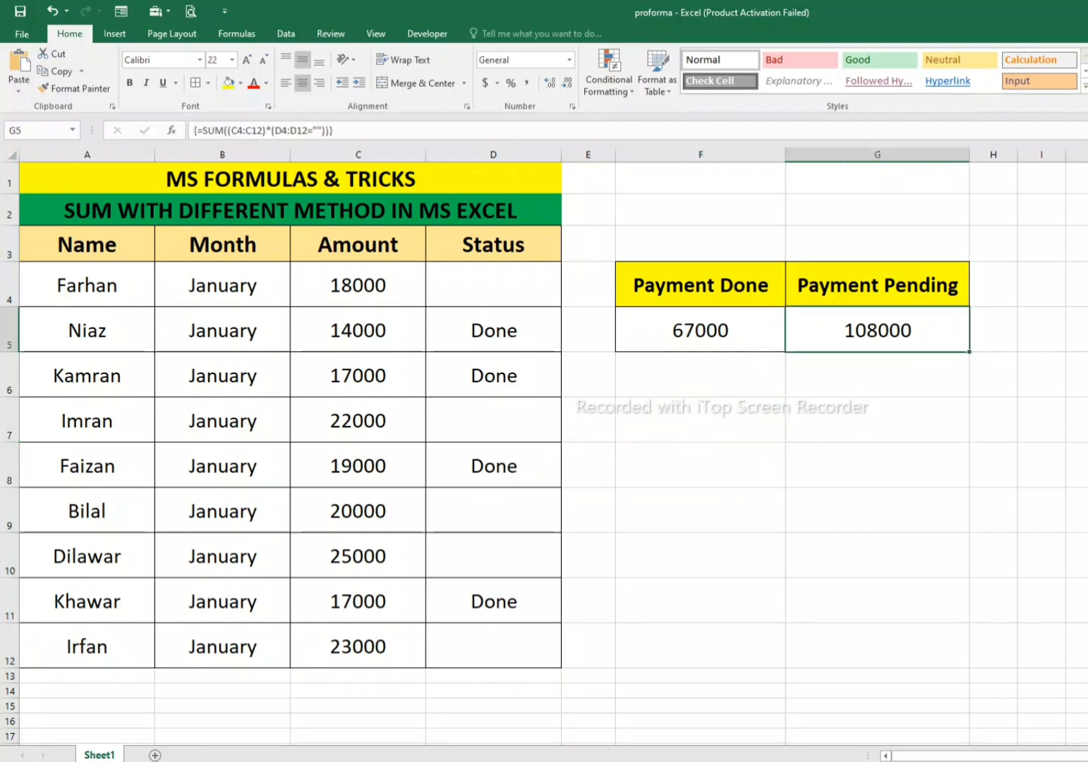
{"action": "left_click", "coordinate": [877, 466]}
{"action": "left_click", "coordinate": [358, 285]}
{"action": "left_click", "coordinate": [358, 375]}
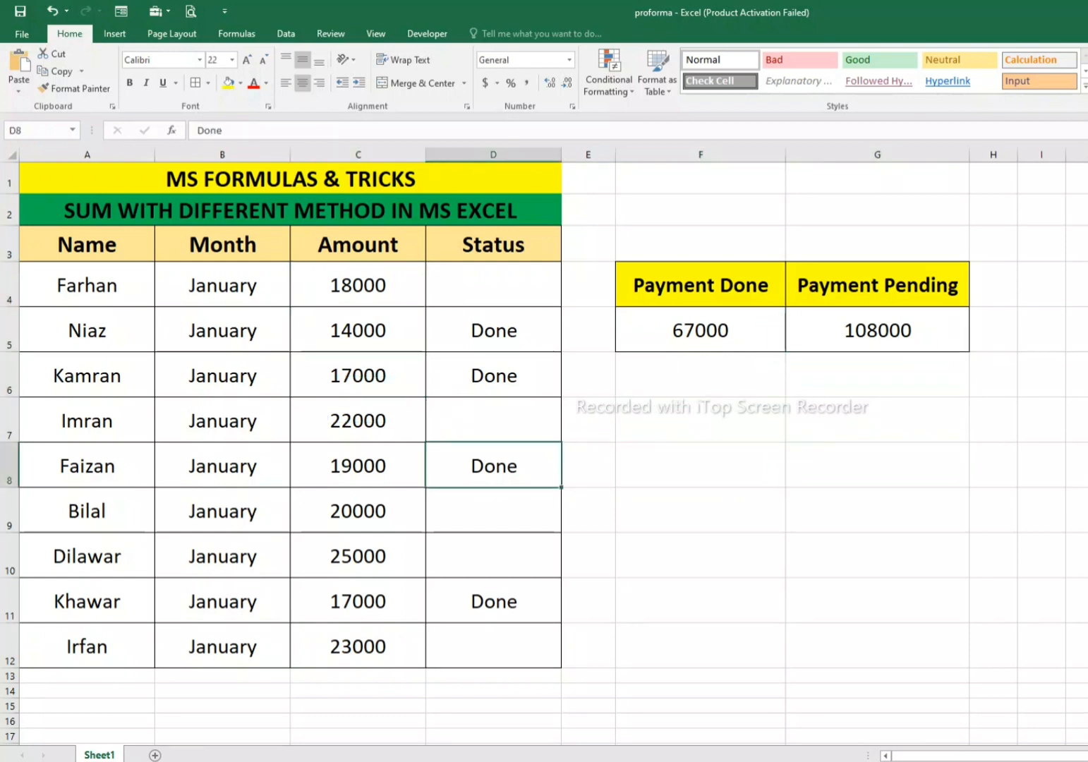
{"action": "left_click", "coordinate": [493, 421]}
{"action": "left_click", "coordinate": [493, 285]}
{"action": "left_click", "coordinate": [494, 511]}
{"action": "left_click", "coordinate": [493, 557]}
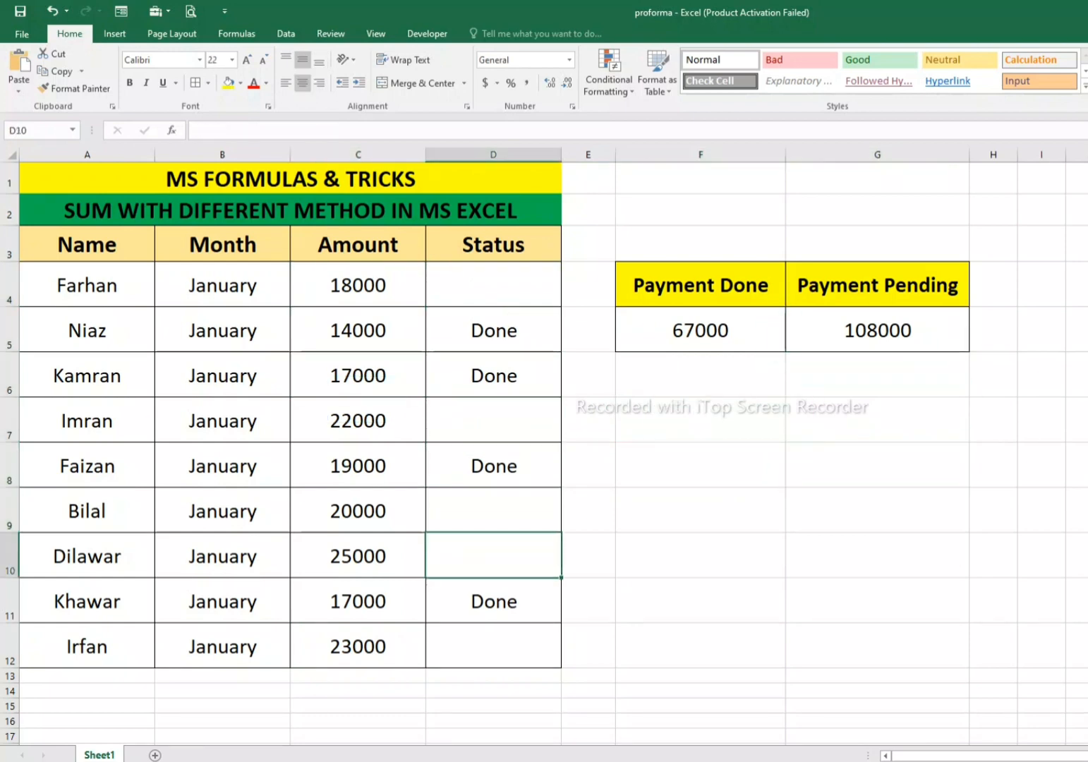
{"action": "left_click", "coordinate": [493, 647]}
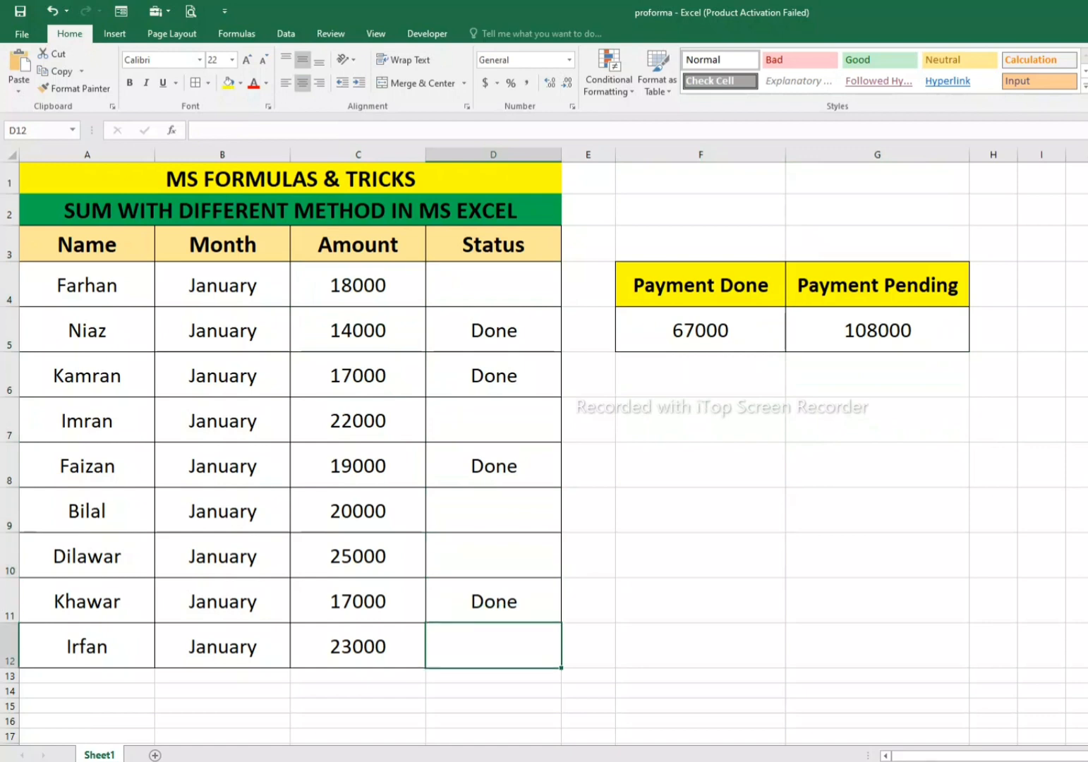
{"action": "left_click", "coordinate": [701, 465]}
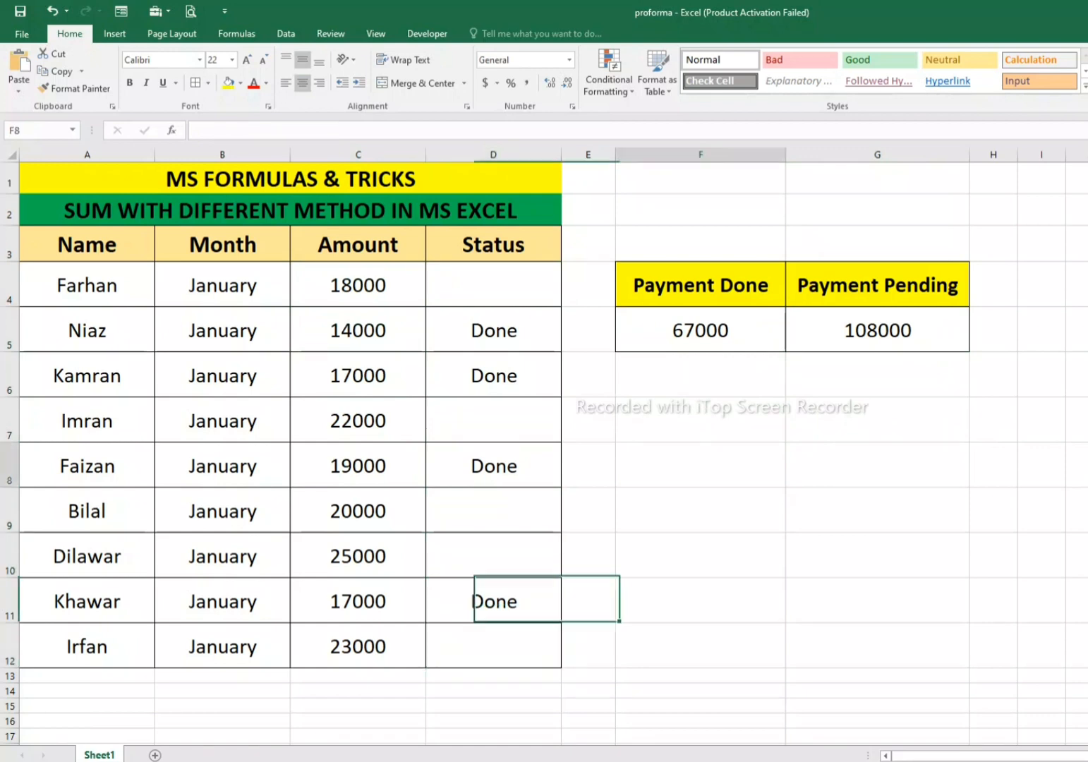